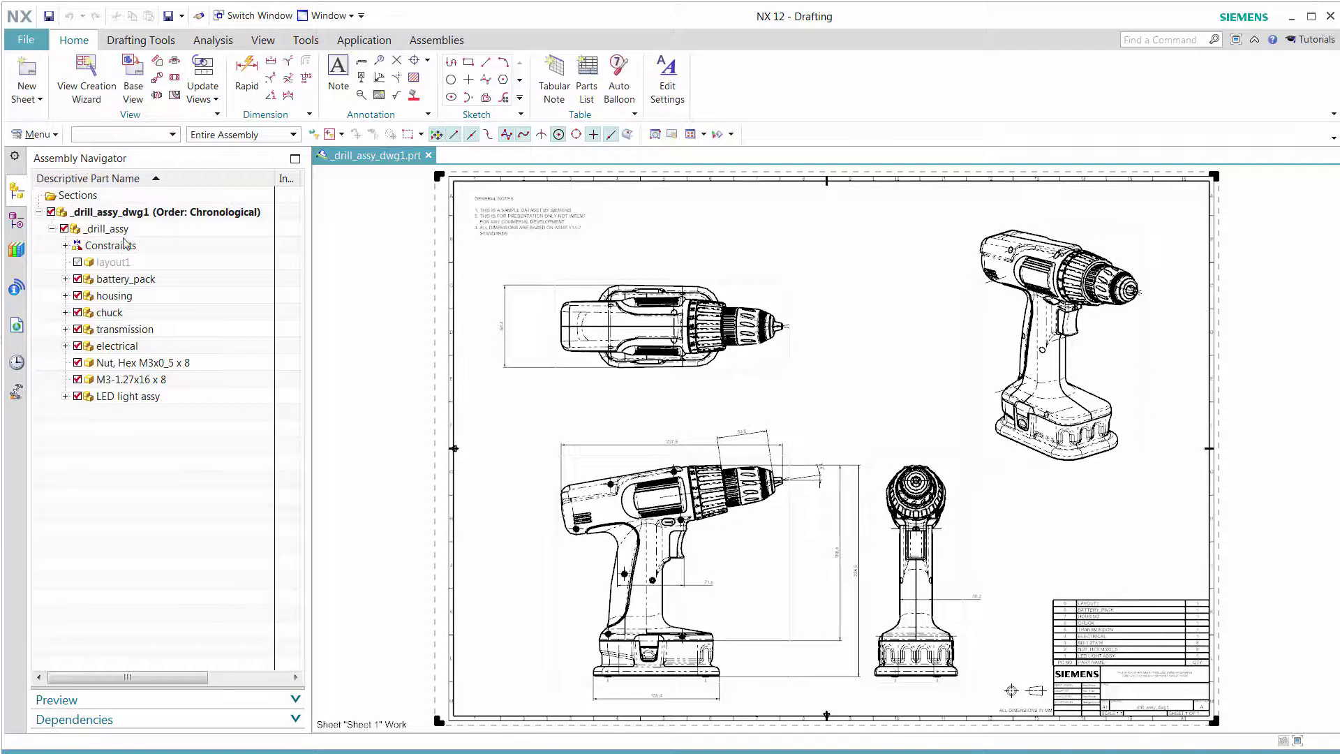
# Step: Open the _drill_assy component of the drawing in its own window
pyautogui.click(122, 228)
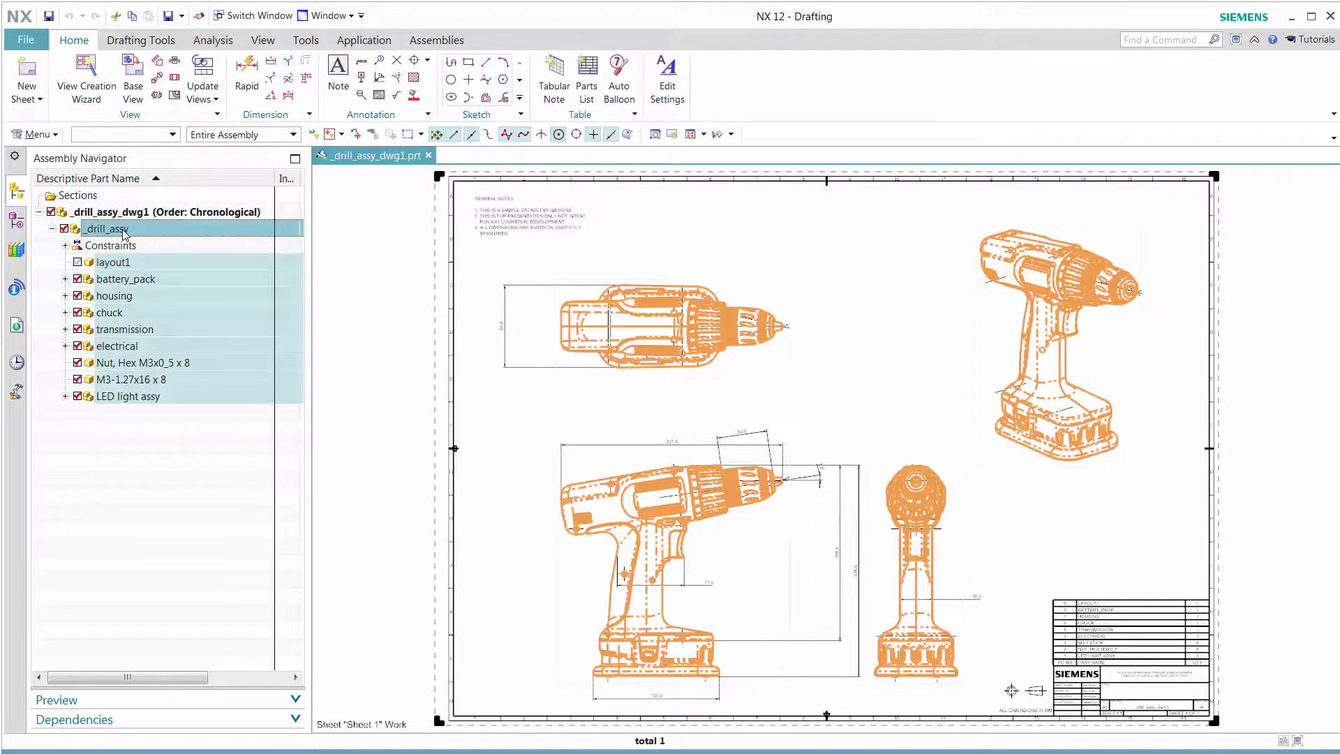
pyautogui.rightClick(124, 233)
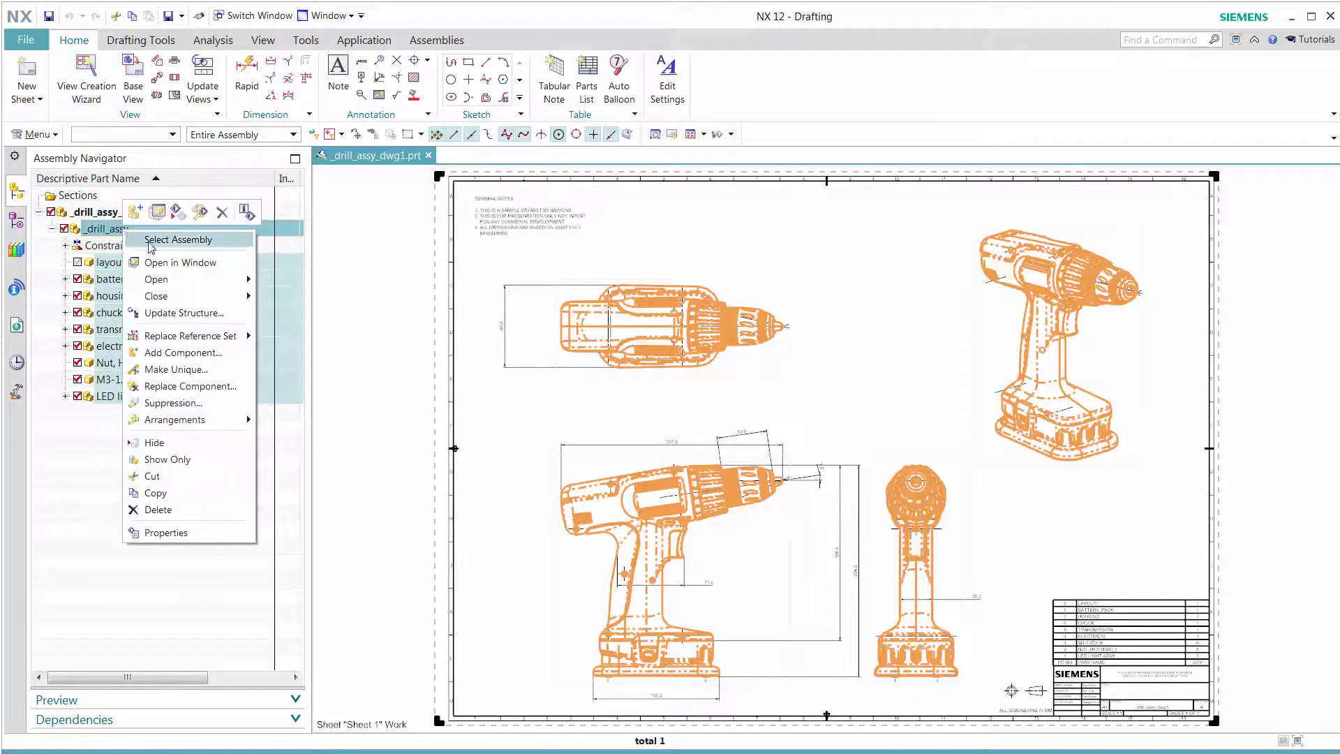
pyautogui.click(172, 263)
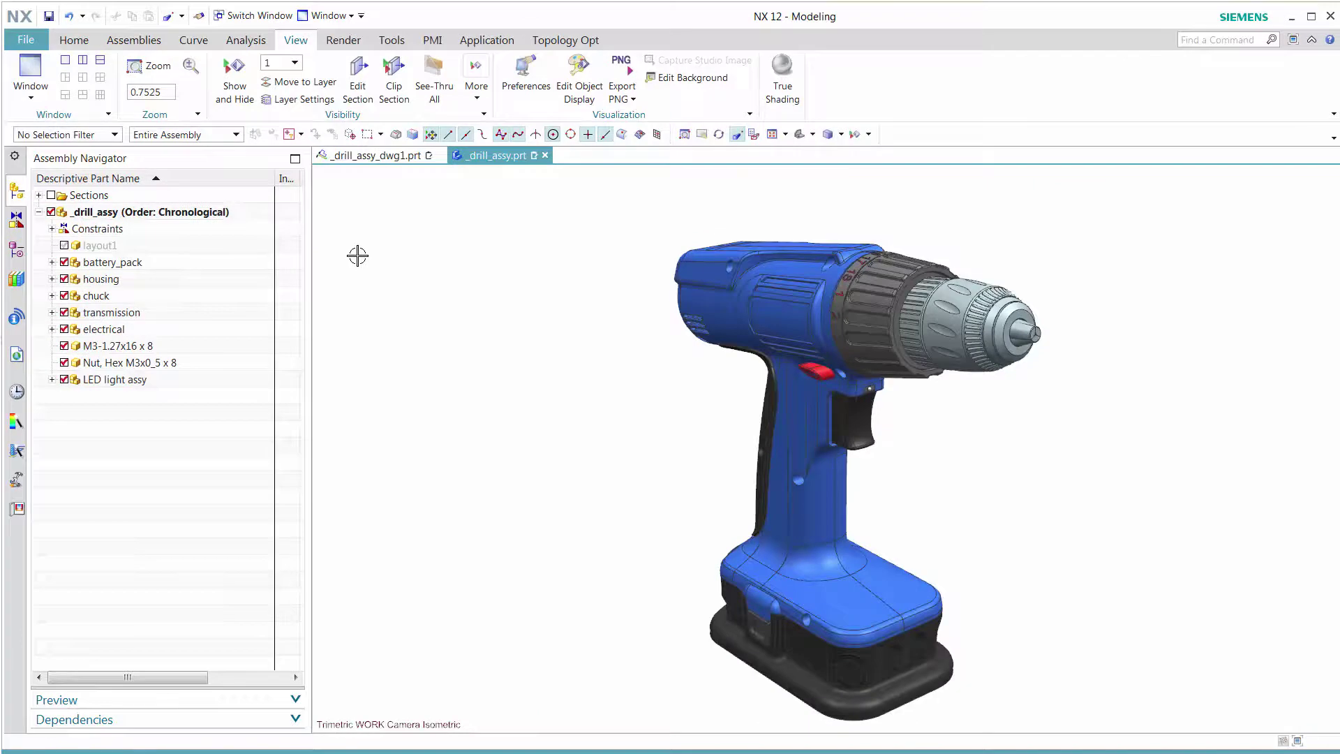
# Step: Dock the _drill_assy window above the drawing, enlarge the model pane, and switch between the drawing and model windows
pyautogui.moveTo(504, 160)
pyautogui.mouseDown()
pyautogui.moveTo(522, 277)
pyautogui.moveTo(785, 361)
pyautogui.moveTo(845, 417)
pyautogui.moveTo(832, 413)
pyautogui.moveTo(900, 439)
pyautogui.moveTo(818, 446)
pyautogui.moveTo(826, 477)
pyautogui.moveTo(824, 397)
pyautogui.mouseUp()
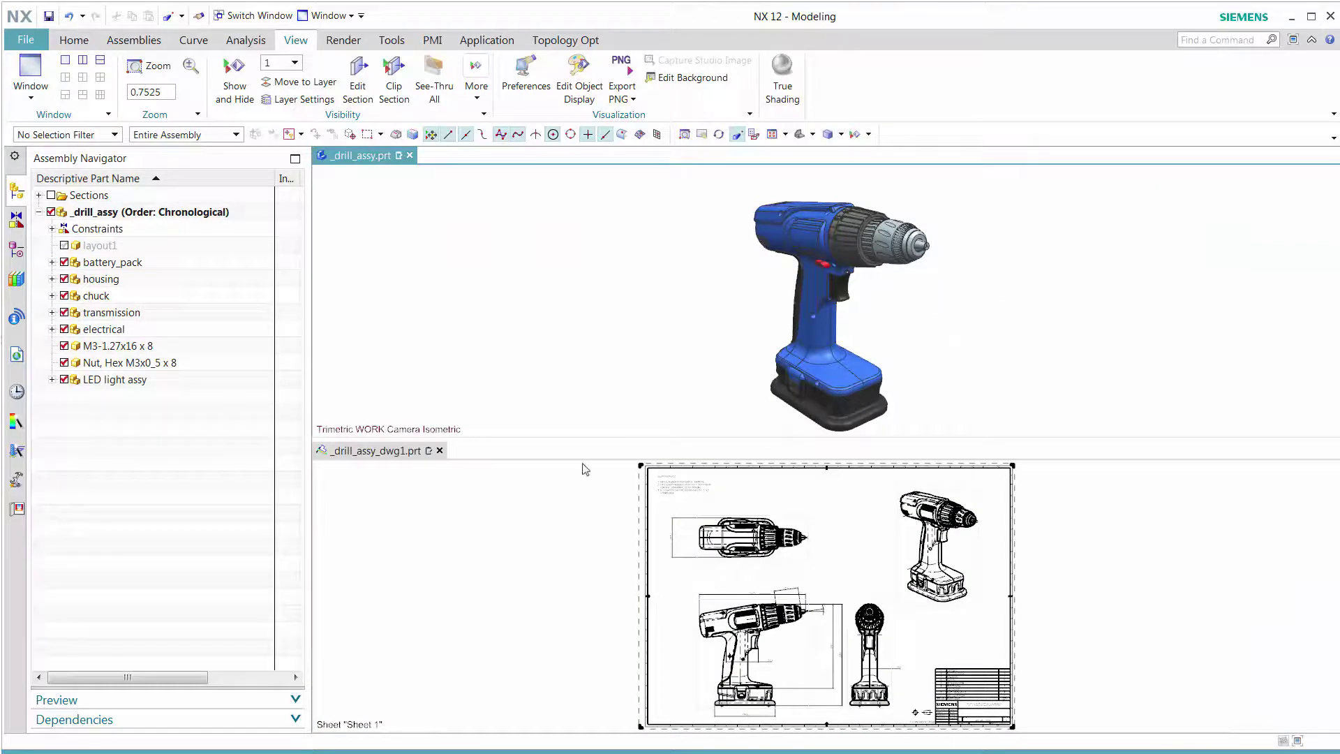
pyautogui.moveTo(581, 441); pyautogui.dragTo(597, 519)
pyautogui.press('Home')
pyautogui.scroll(5, 573, 597)
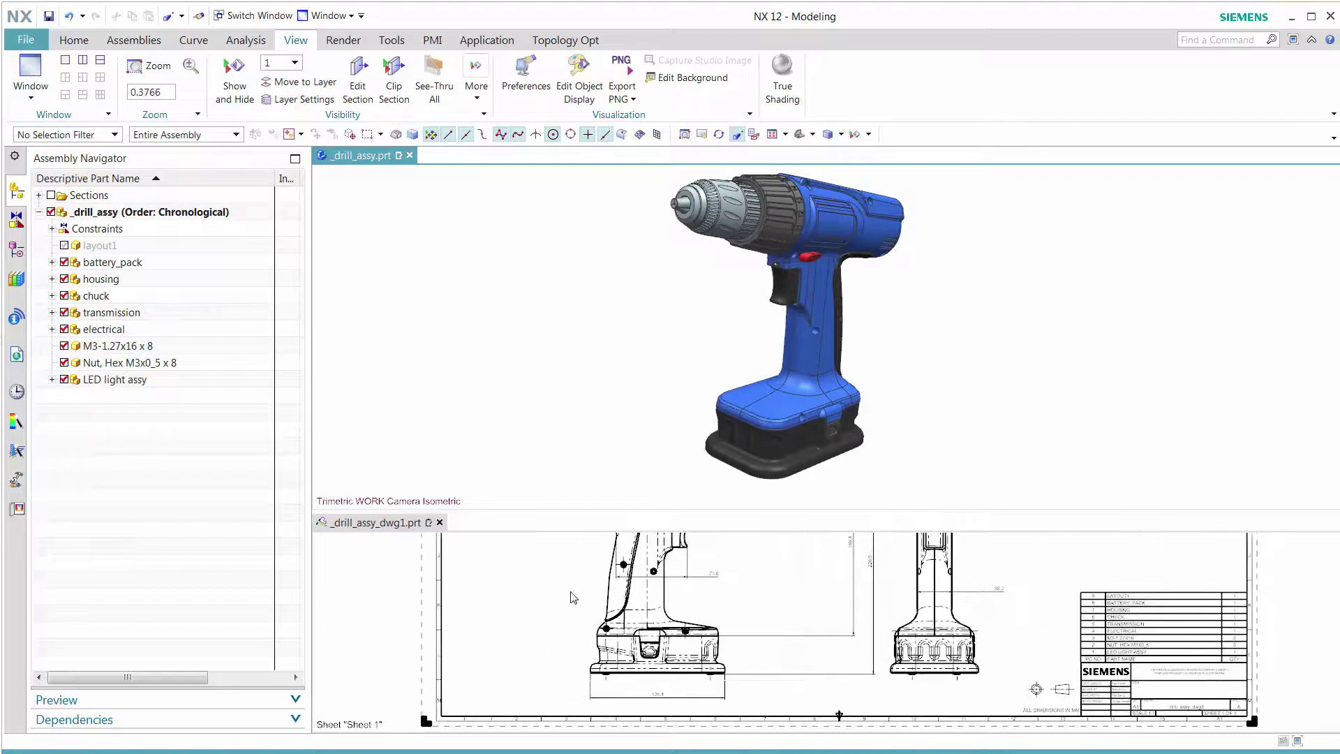
pyautogui.click(571, 597)
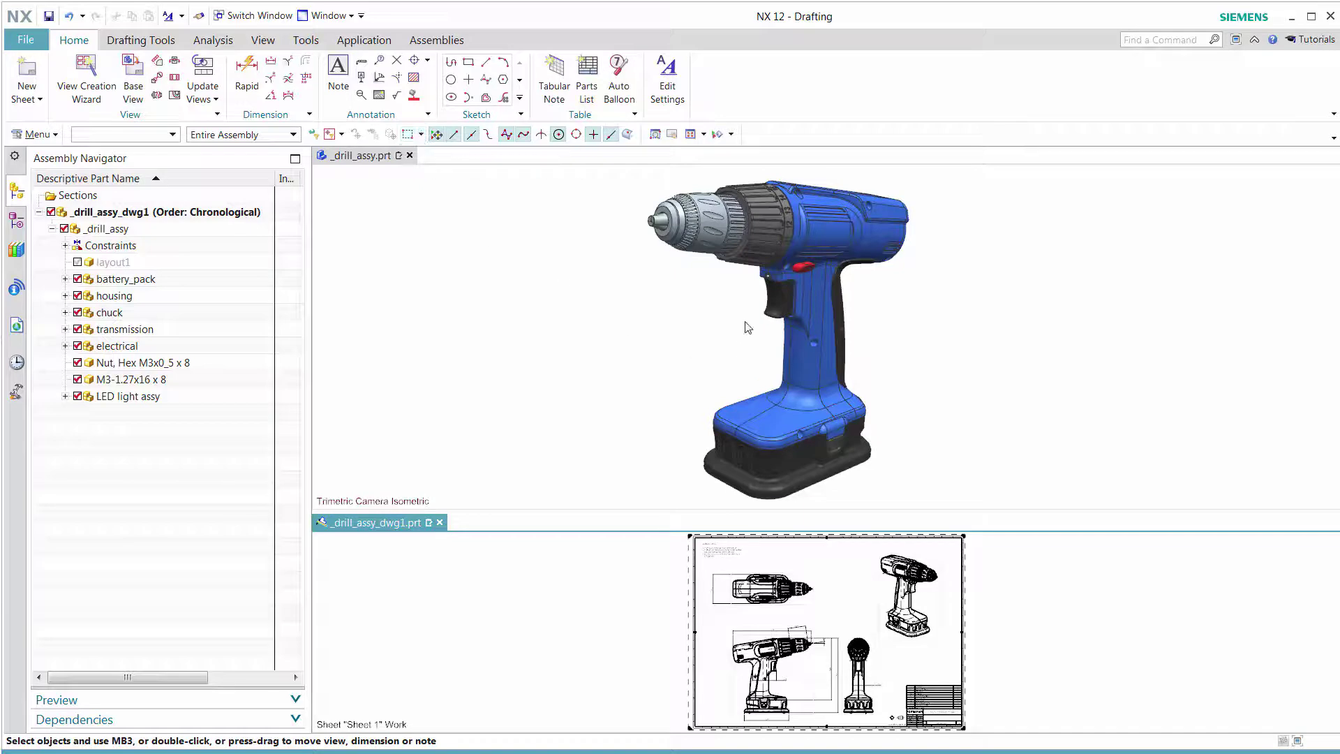
pyautogui.click(659, 335)
# Step: Start a 3D Box Selection from the trigger switch and resize the box to enclose the neighbouring parts inside the handle
pyautogui.click(779, 296)
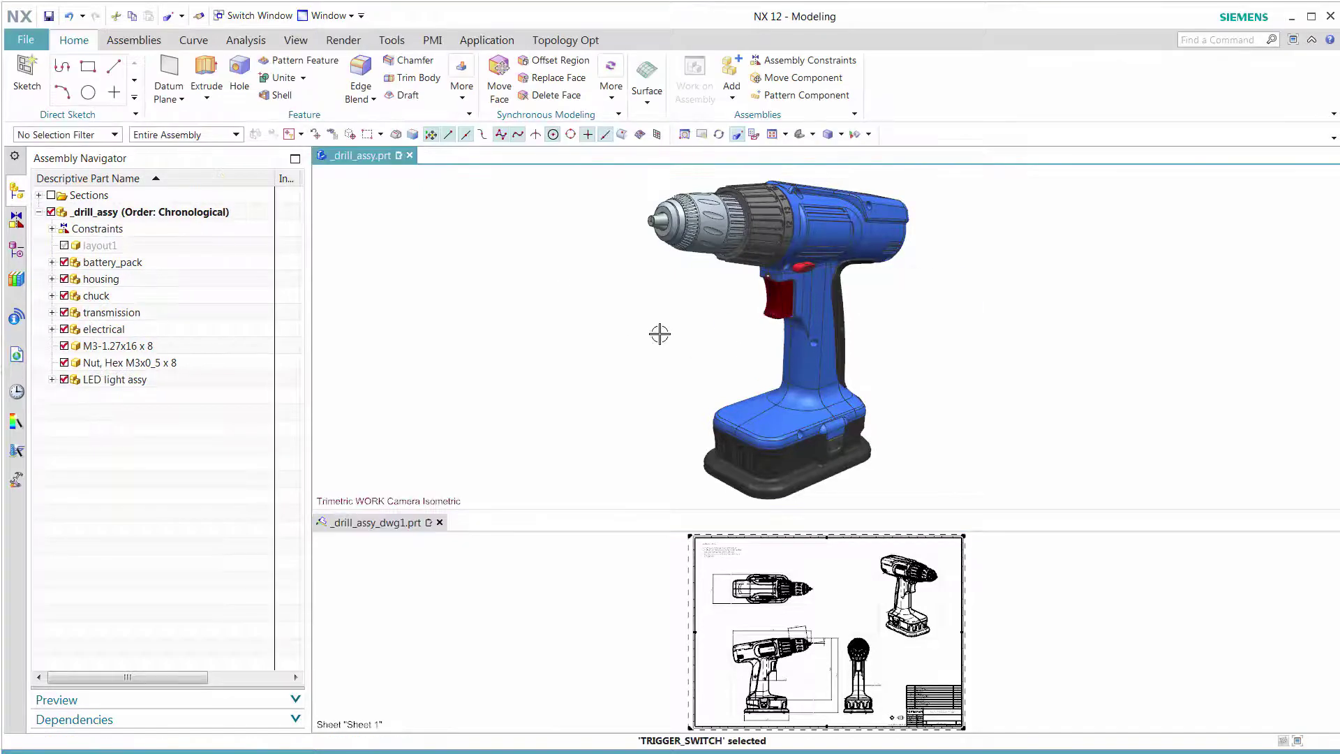
pyautogui.click(351, 135)
pyautogui.scroll(2, 532, 374)
pyautogui.scroll(2, 661, 415)
pyautogui.scroll(3, 861, 443)
pyautogui.moveTo(951, 386); pyautogui.dragTo(1123, 353)
pyautogui.moveTo(742, 404); pyautogui.dragTo(744, 333, button='middle')
pyautogui.moveTo(763, 329); pyautogui.dragTo(808, 328)
pyautogui.moveTo(708, 343); pyautogui.dragTo(700, 444, button='middle')
pyautogui.moveTo(700, 443); pyautogui.dragTo(700, 457)
pyautogui.moveTo(823, 398); pyautogui.dragTo(853, 320, button='middle')
pyautogui.moveTo(709, 245); pyautogui.dragTo(708, 210)
pyautogui.moveTo(845, 312); pyautogui.dragTo(680, 415, button='middle')
pyautogui.click(324, 224)
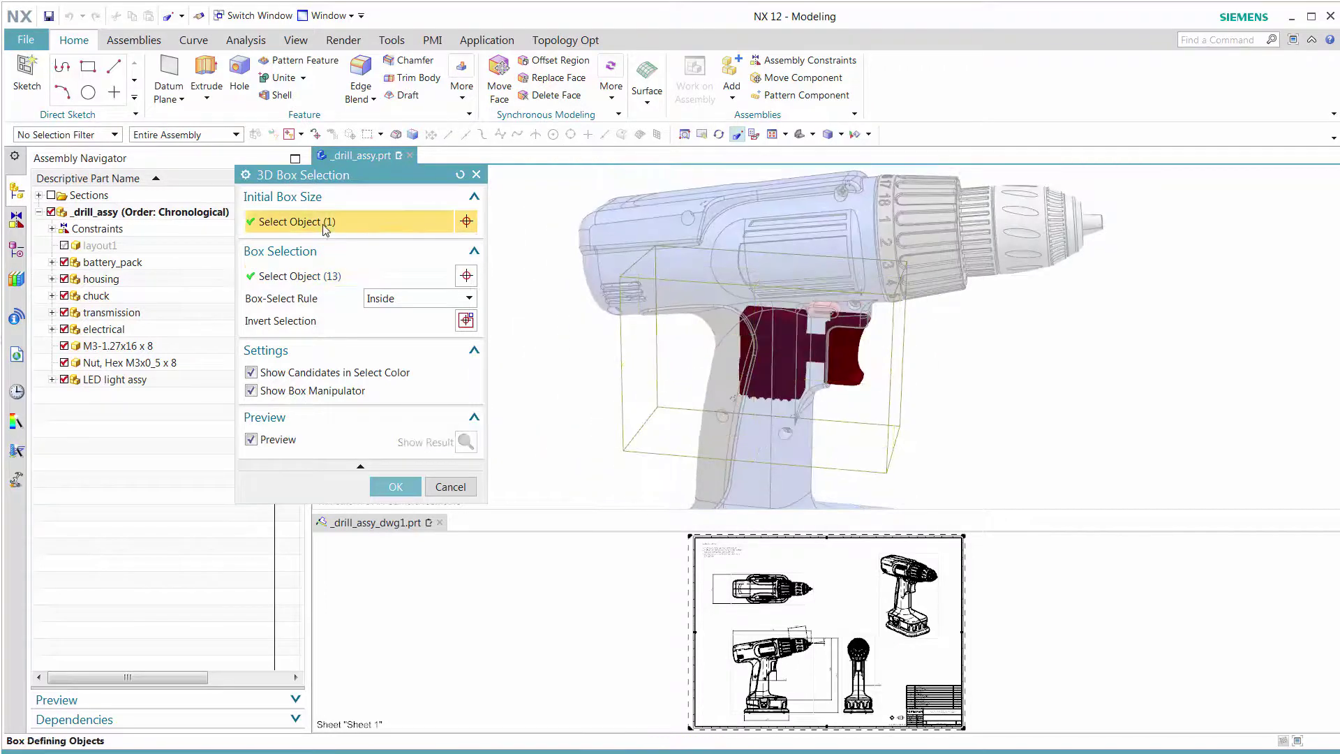
pyautogui.click(320, 276)
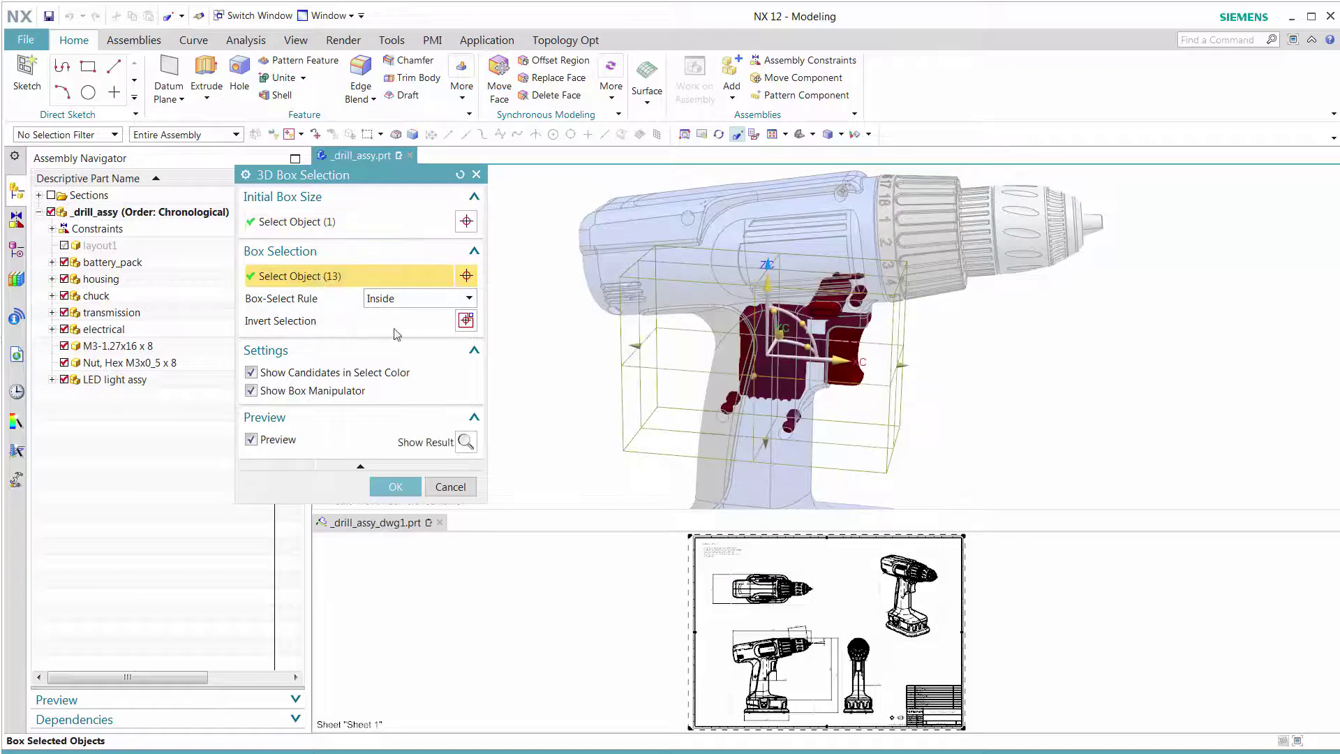
# Step: Invert the box selection and hide all components outside the box
pyautogui.click(470, 316)
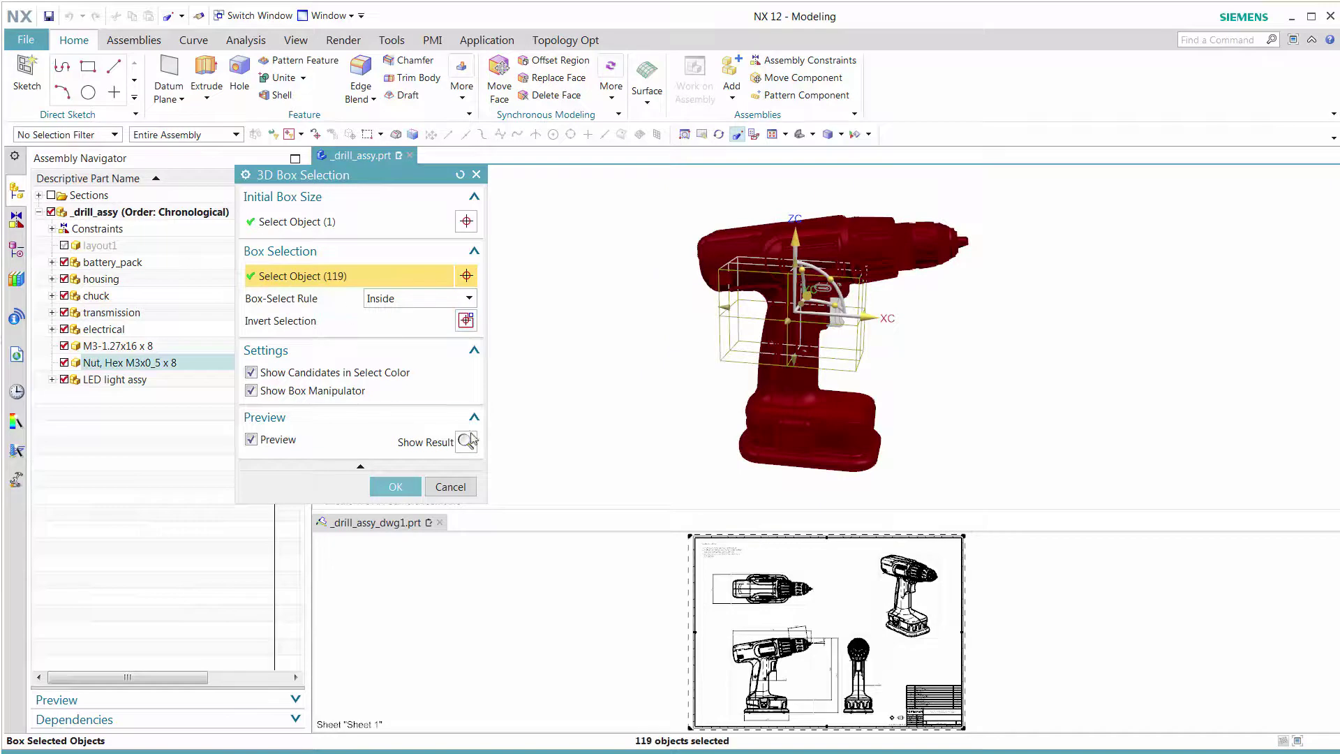
pyautogui.click(396, 486)
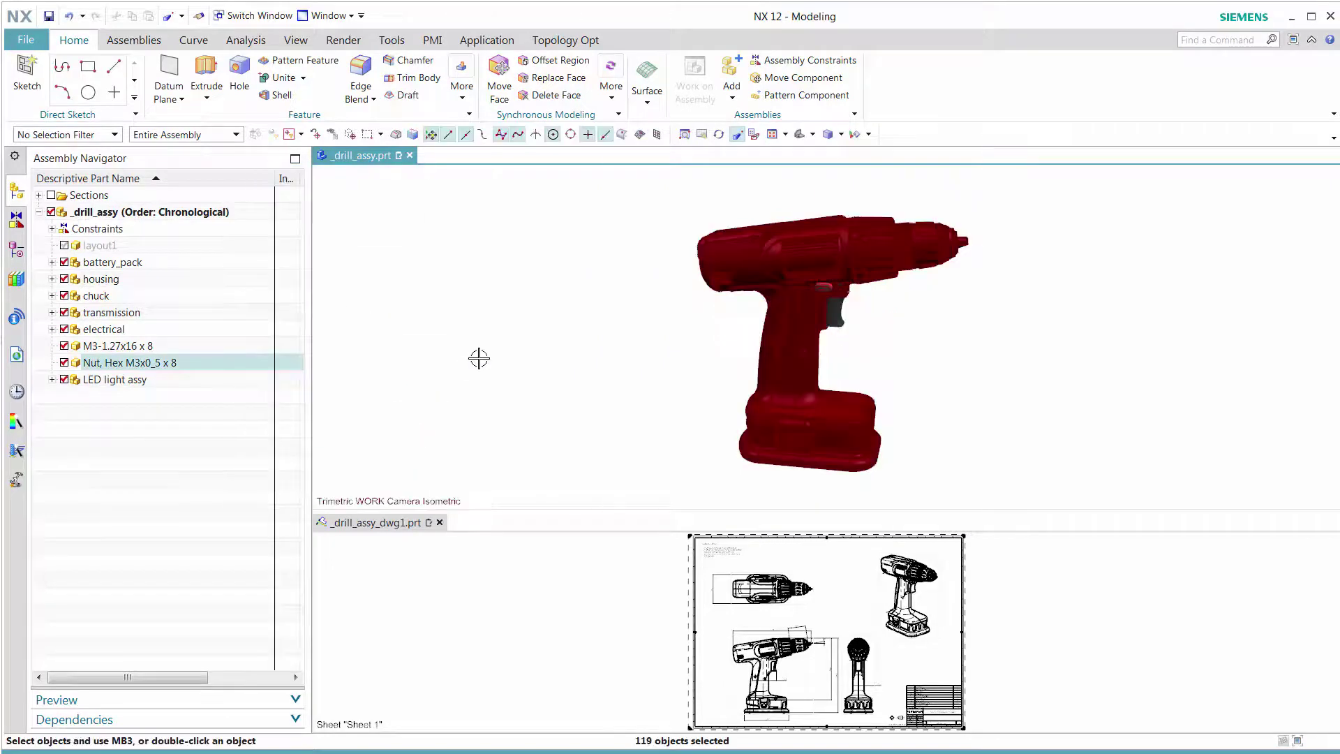
pyautogui.hotkey('ctrl', 'b')
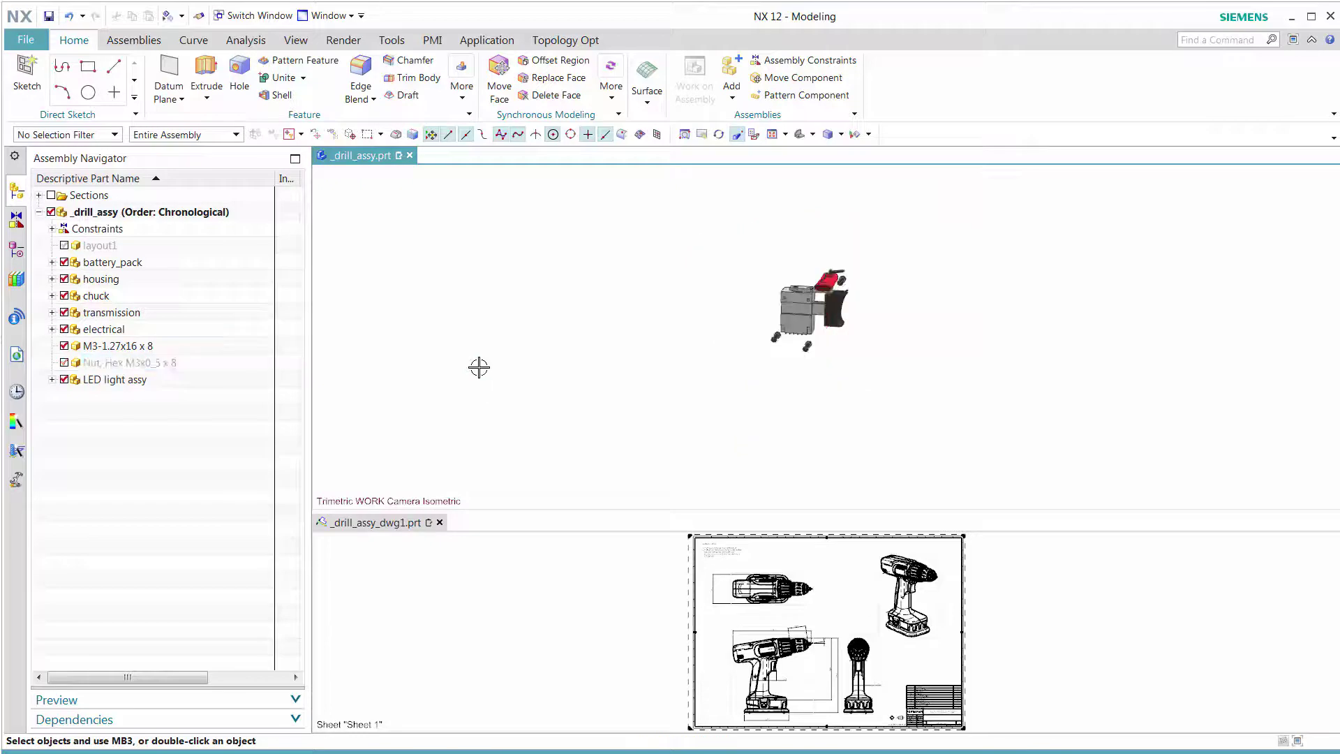
# Step: Fit the remaining trigger-area parts in the view and undo the hiding of the surrounding components
pyautogui.hotkey('ctrl', 'f')
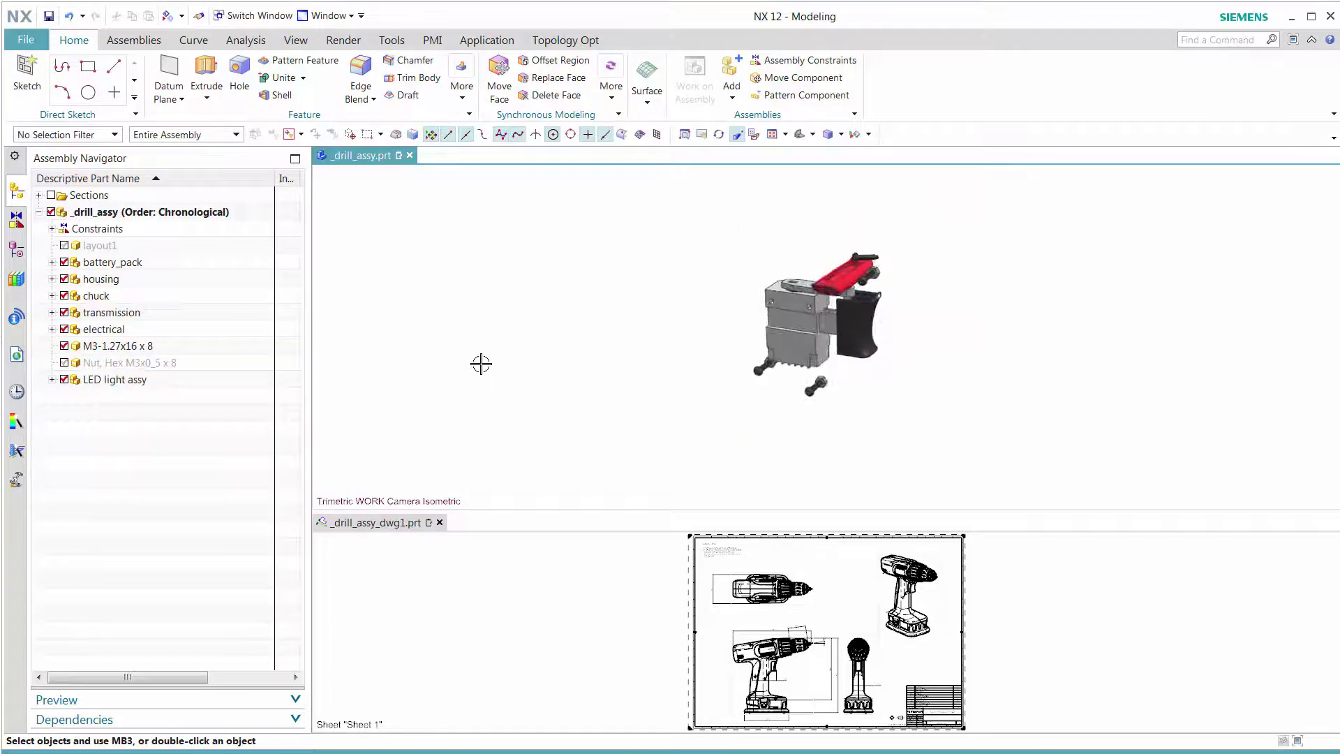
pyautogui.rightClick(509, 310)
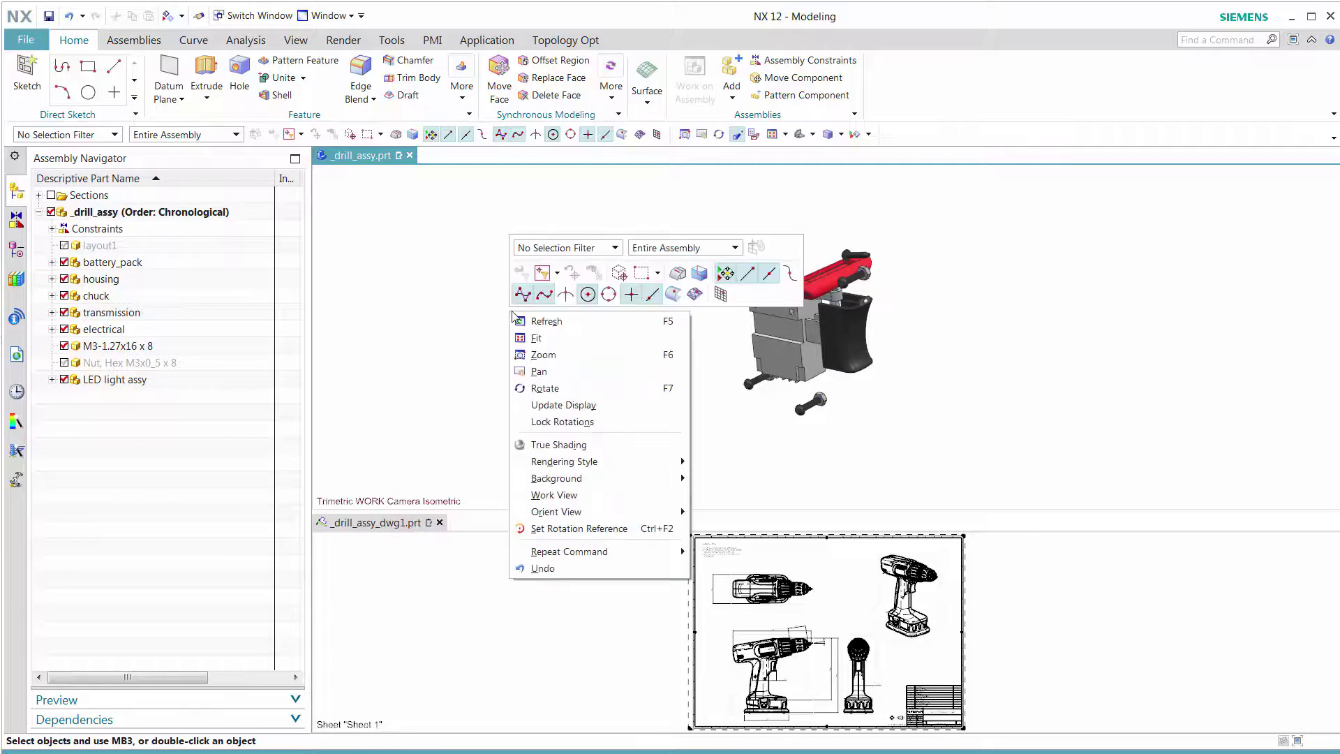
pyautogui.click(562, 569)
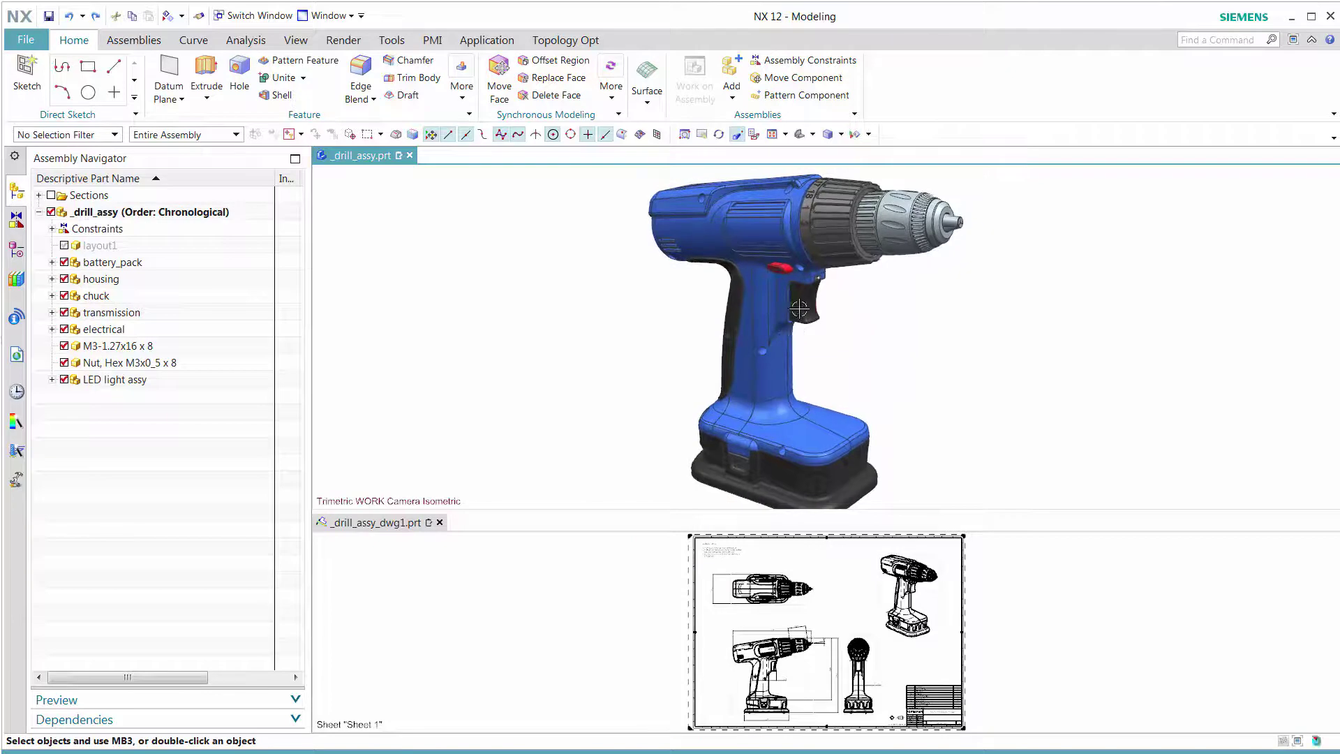
# Step: Isolate the trigger switch in a new window and dock that window beside the full drill assembly
pyautogui.click(792, 322)
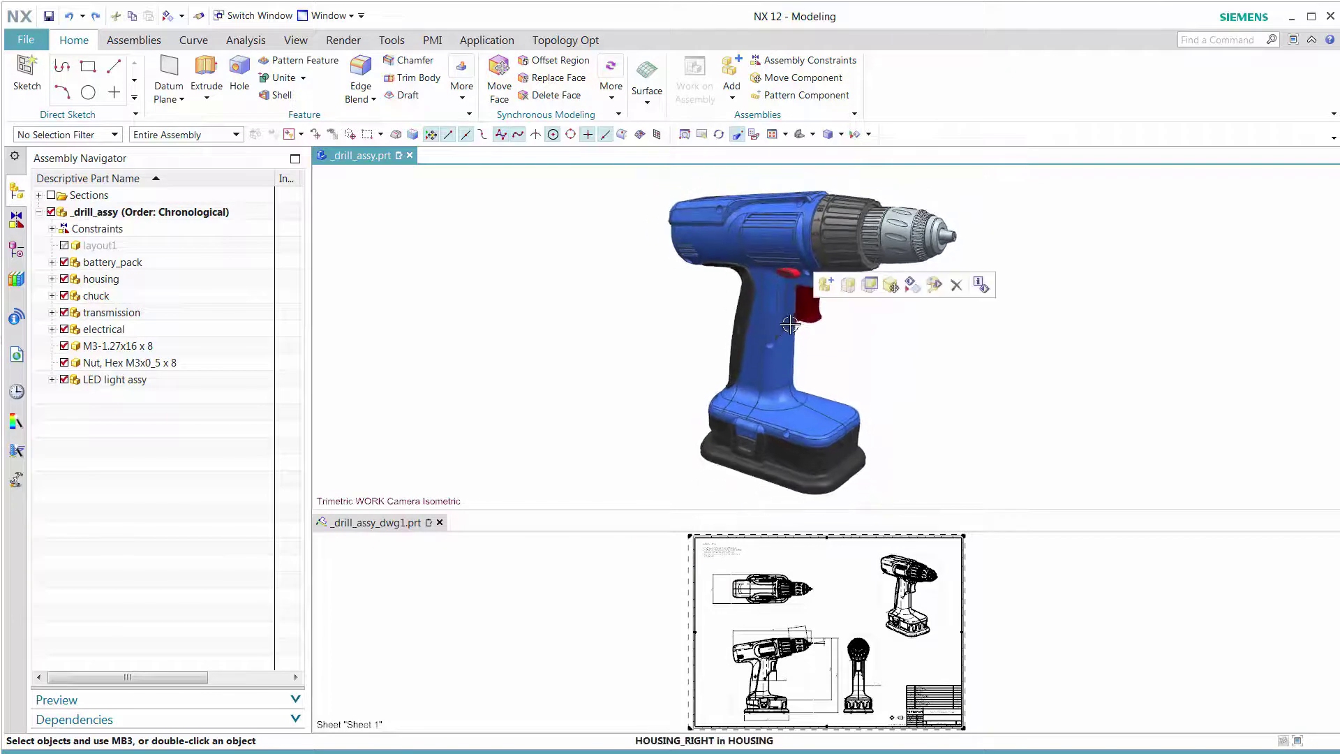
pyautogui.rightClick(808, 309)
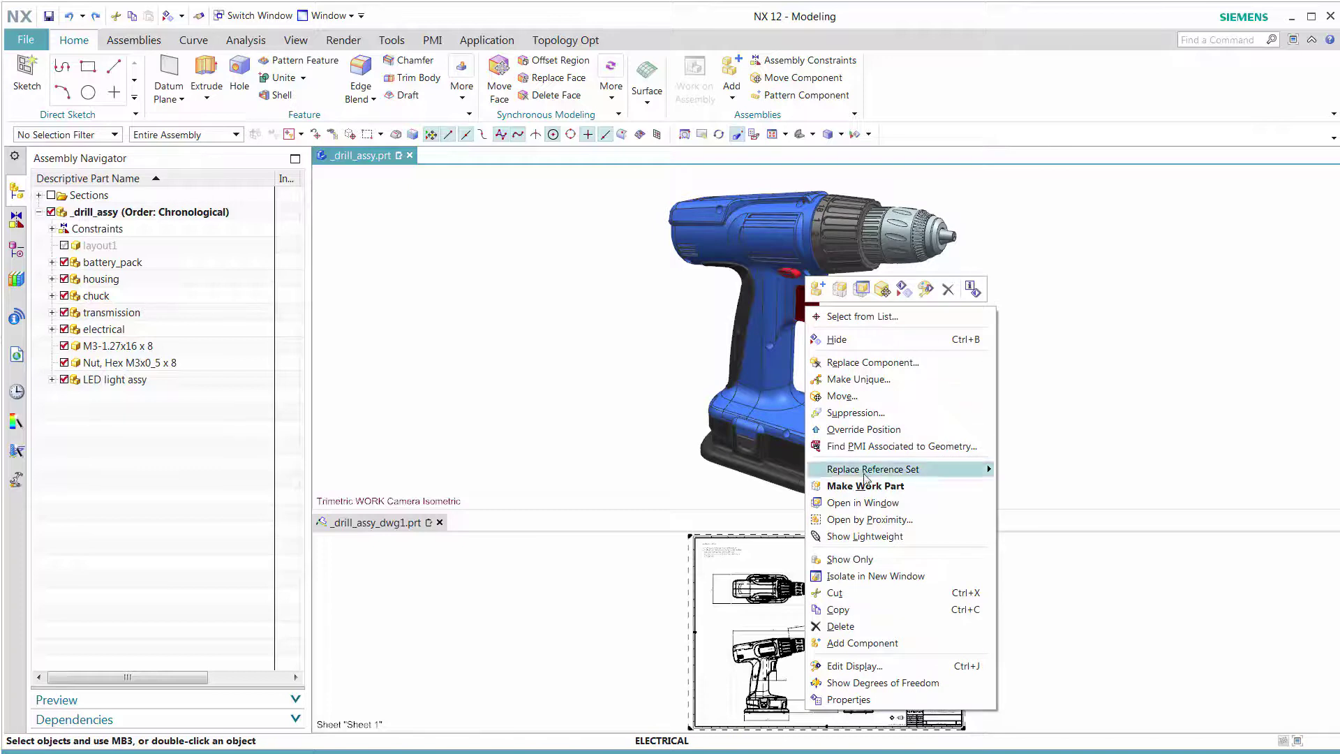
pyautogui.click(863, 576)
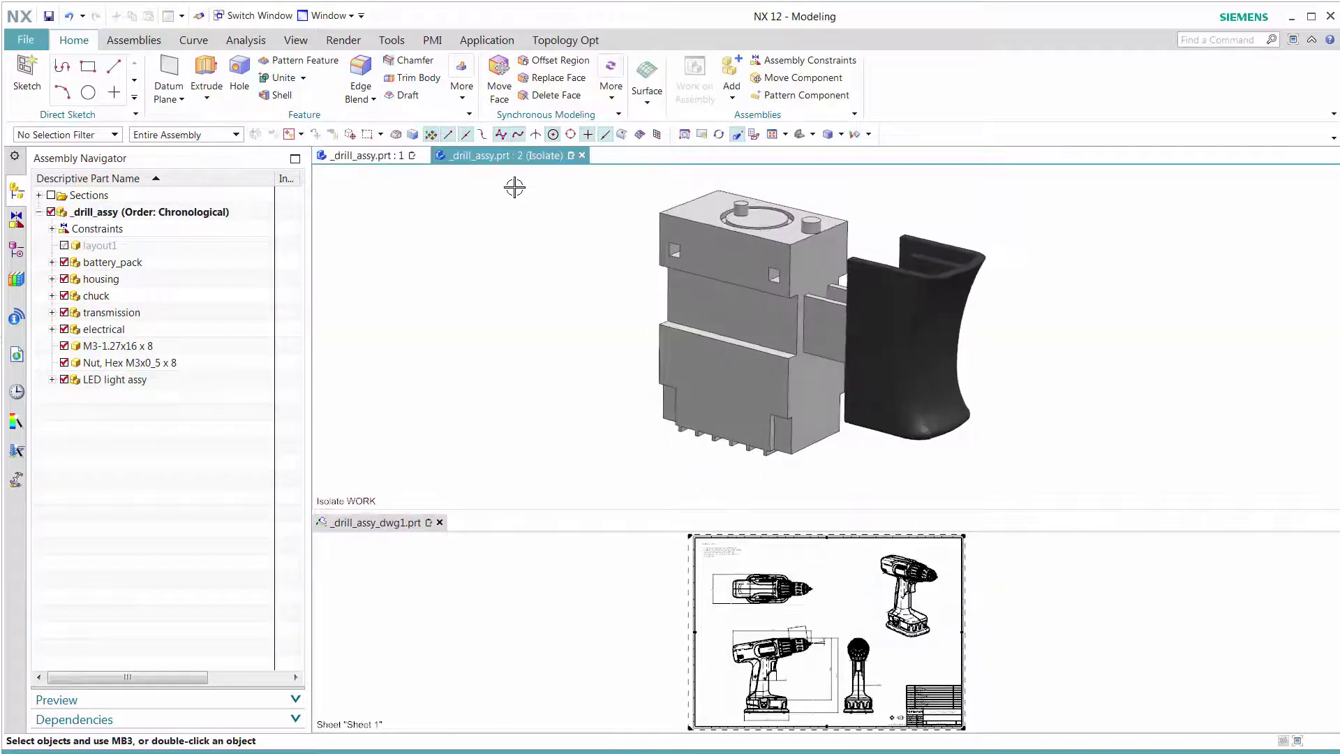
pyautogui.moveTo(508, 156); pyautogui.dragTo(857, 328)
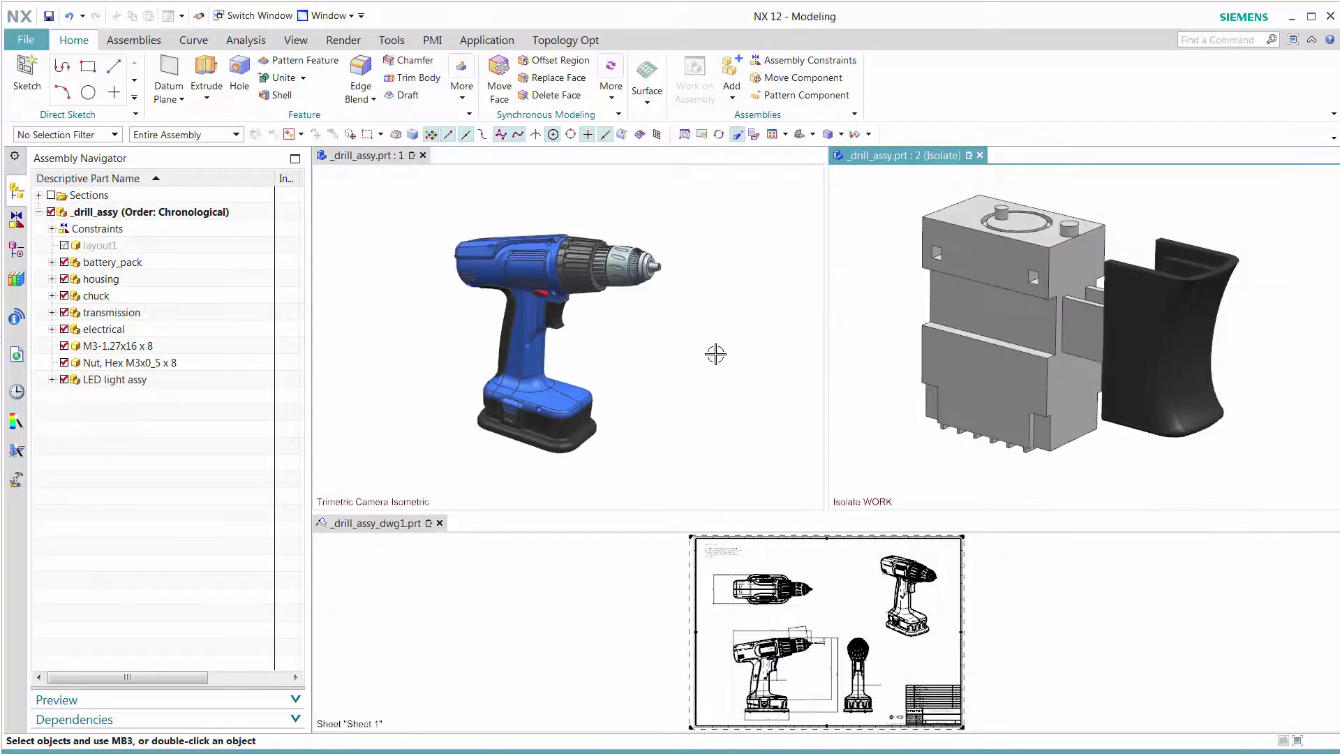
# Step: Show three front-end components, including CHUCK_BASE_COVER and CHUCK_COVER, in the isolate window
pyautogui.scroll(6, 715, 353)
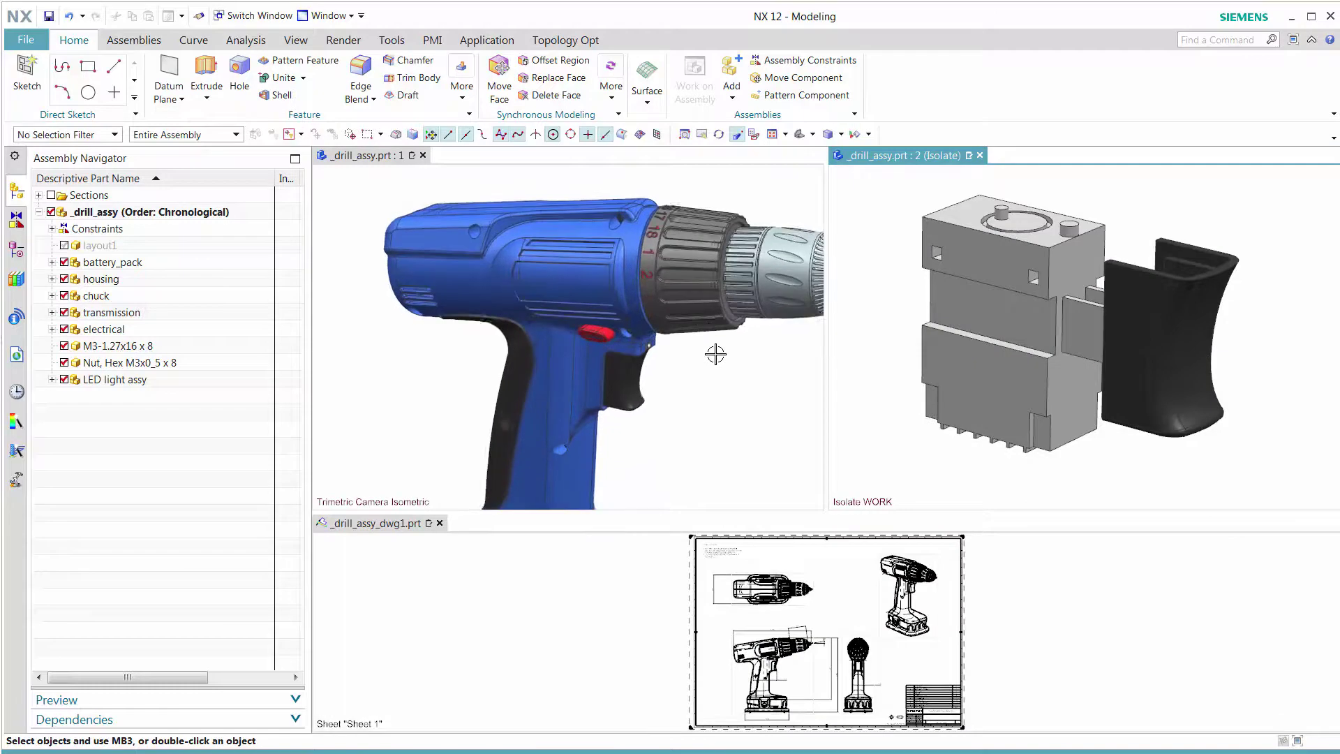
pyautogui.click(688, 296)
pyautogui.moveTo(686, 308); pyautogui.dragTo(655, 291, button='middle')
pyautogui.click(667, 296)
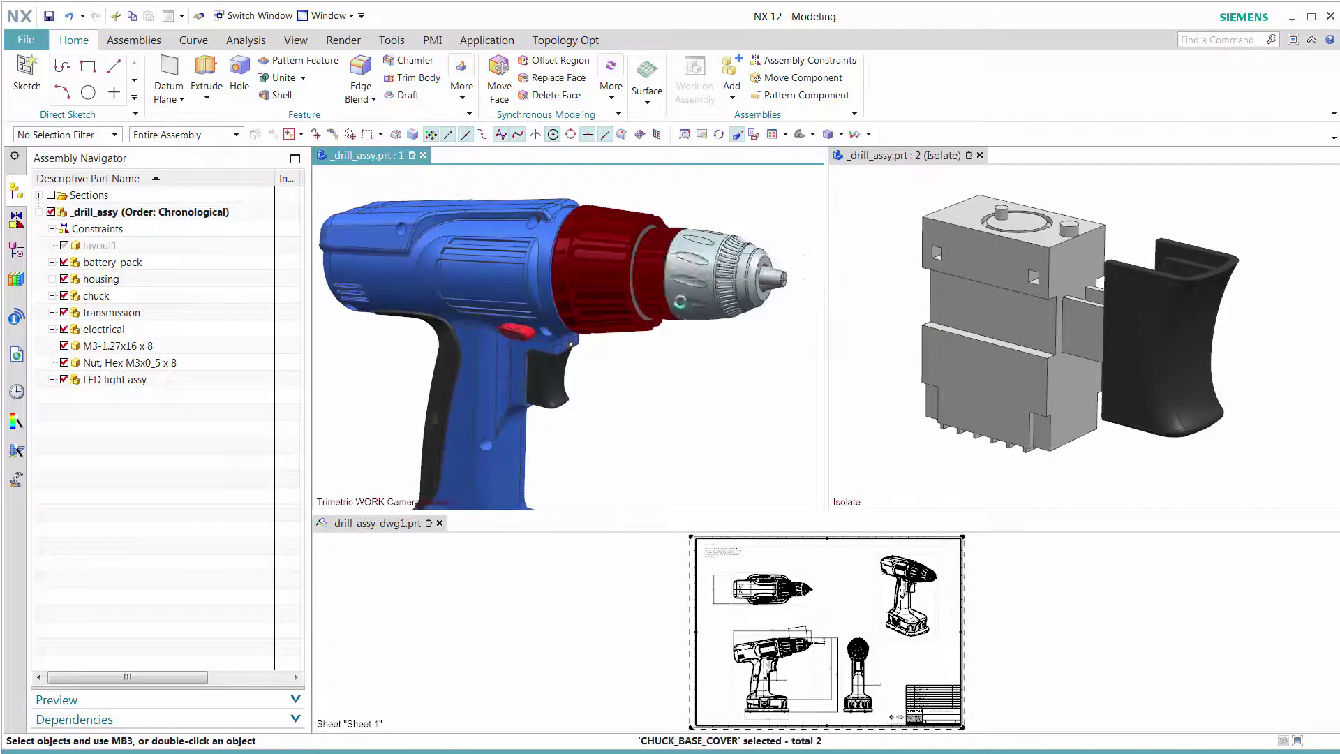
pyautogui.click(682, 302)
pyautogui.rightClick(681, 302)
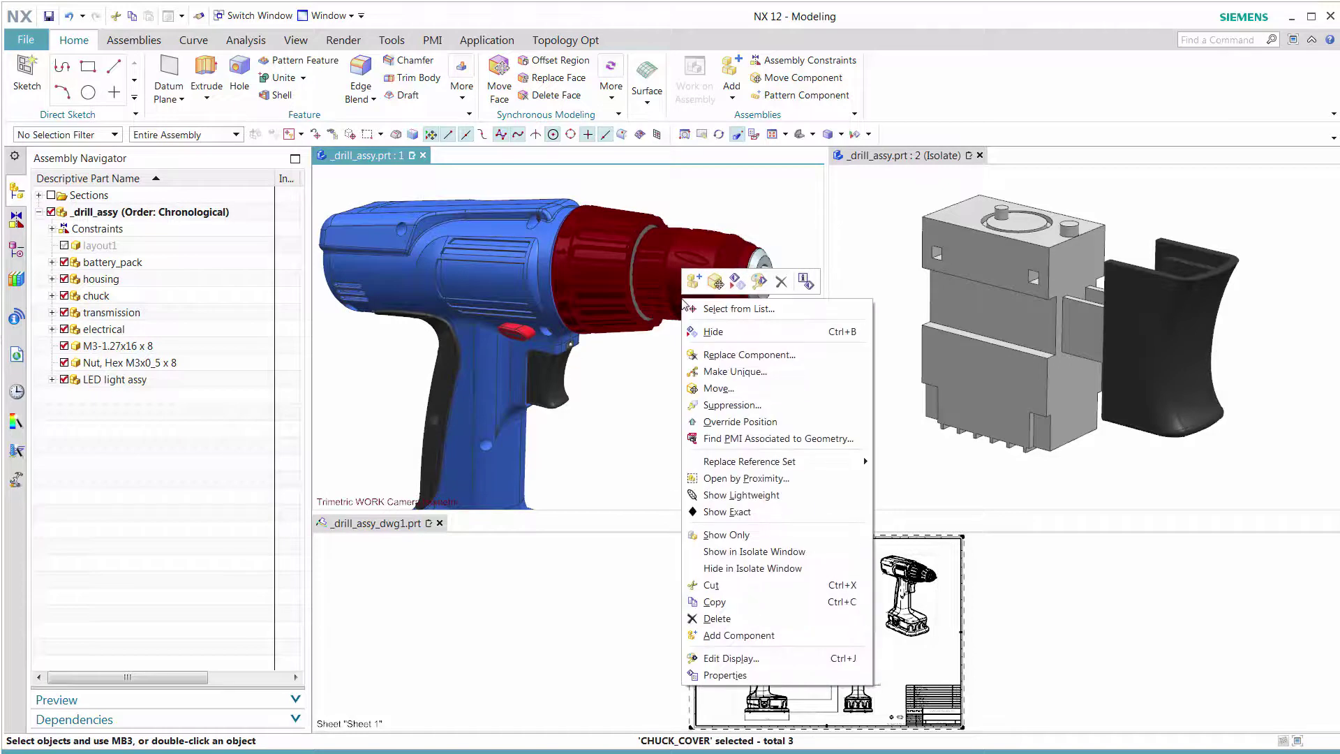
pyautogui.click(753, 552)
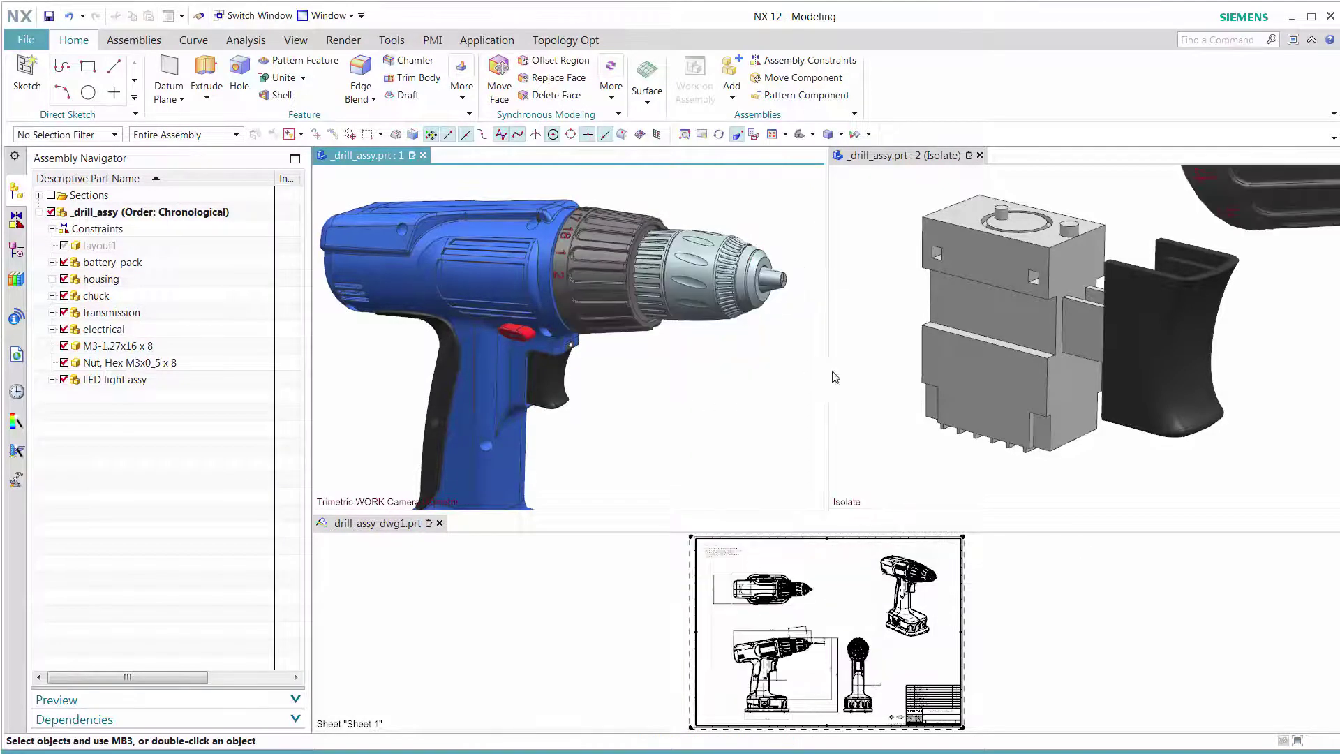
# Step: Activate the isolate window, fit its contents, highlight the trigger switch across the model windows, and clear the selection
pyautogui.click(878, 356)
pyautogui.hotkey('ctrl', 'f')
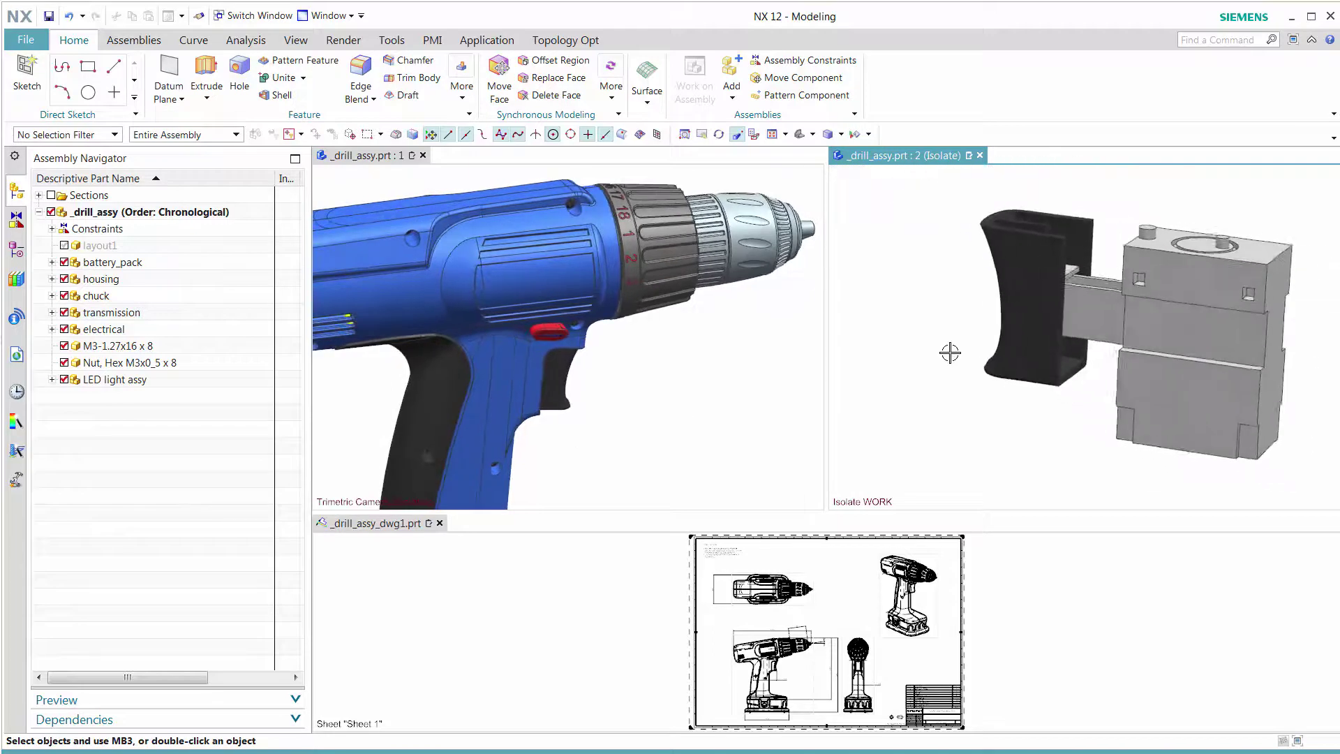
pyautogui.click(985, 317)
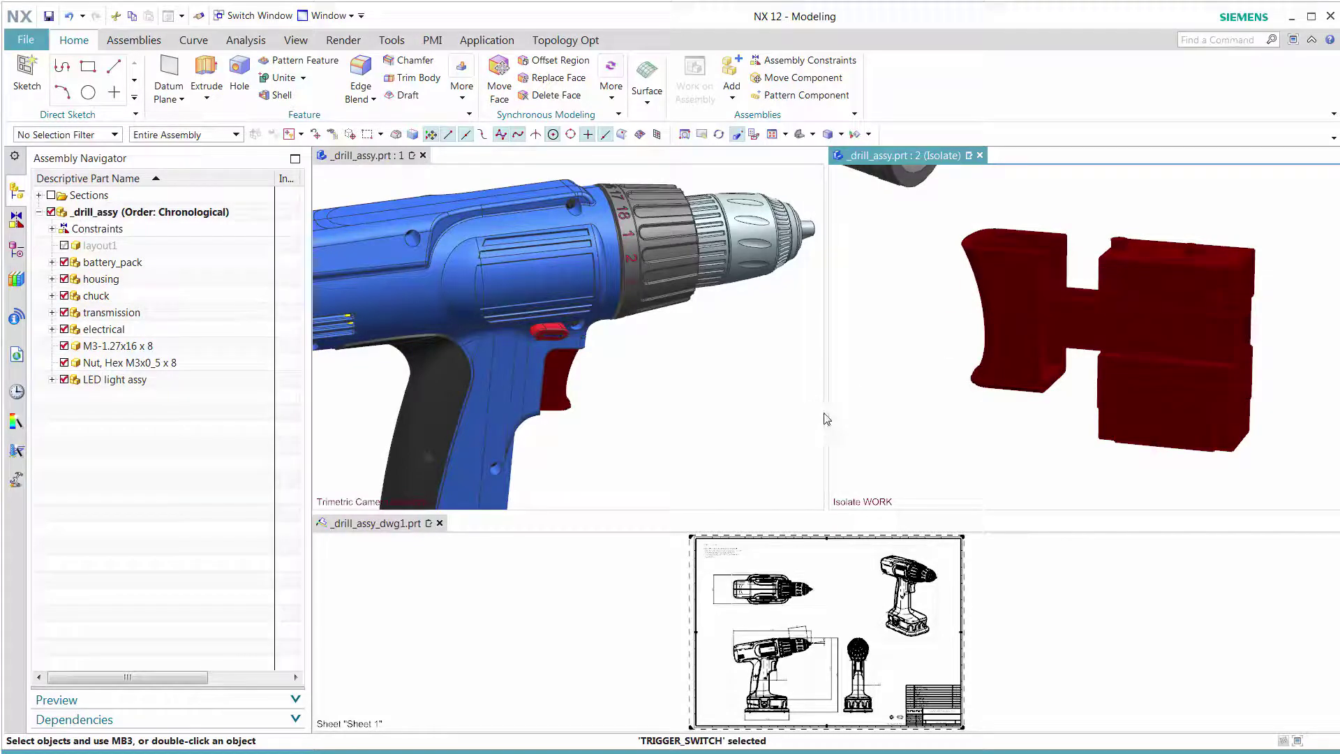
pyautogui.press('Escape')
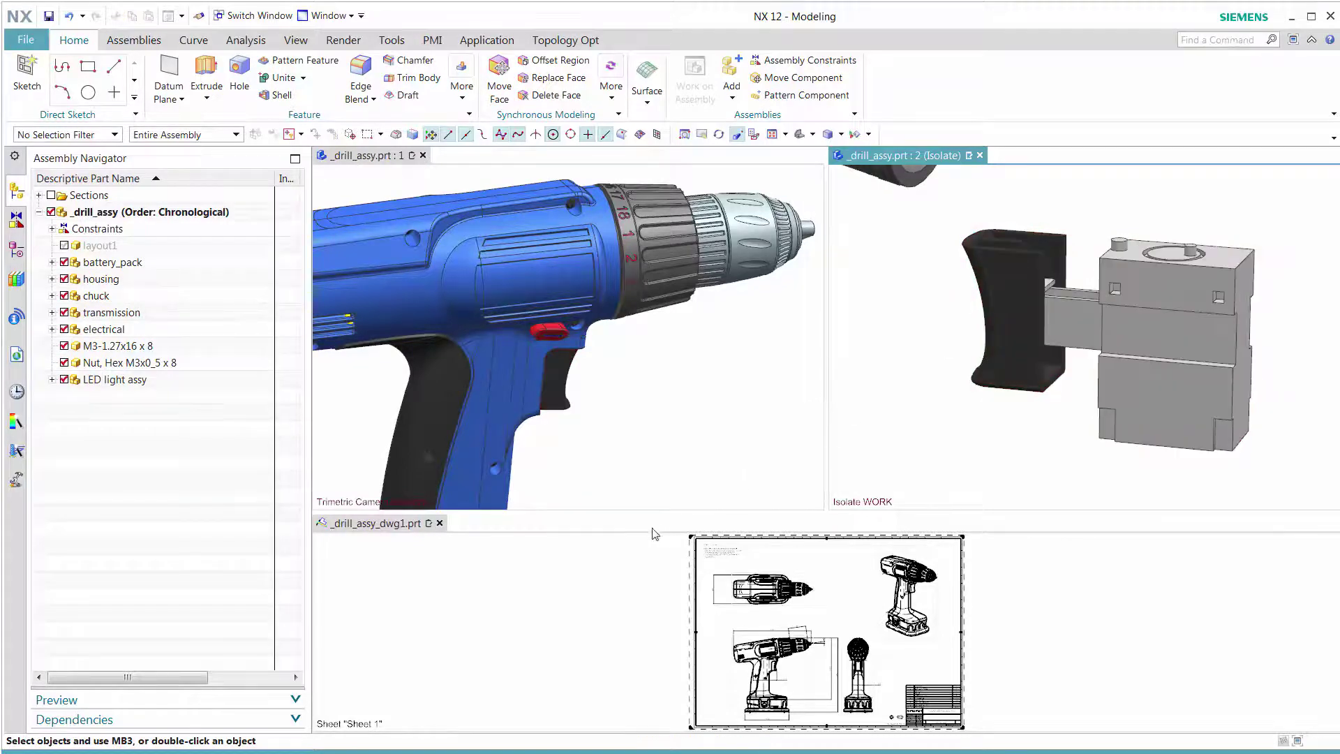
# Step: Enlarge the drawing pane and examine the handle-to-trigger dimension in the side view
pyautogui.moveTo(650, 510); pyautogui.dragTo(641, 462)
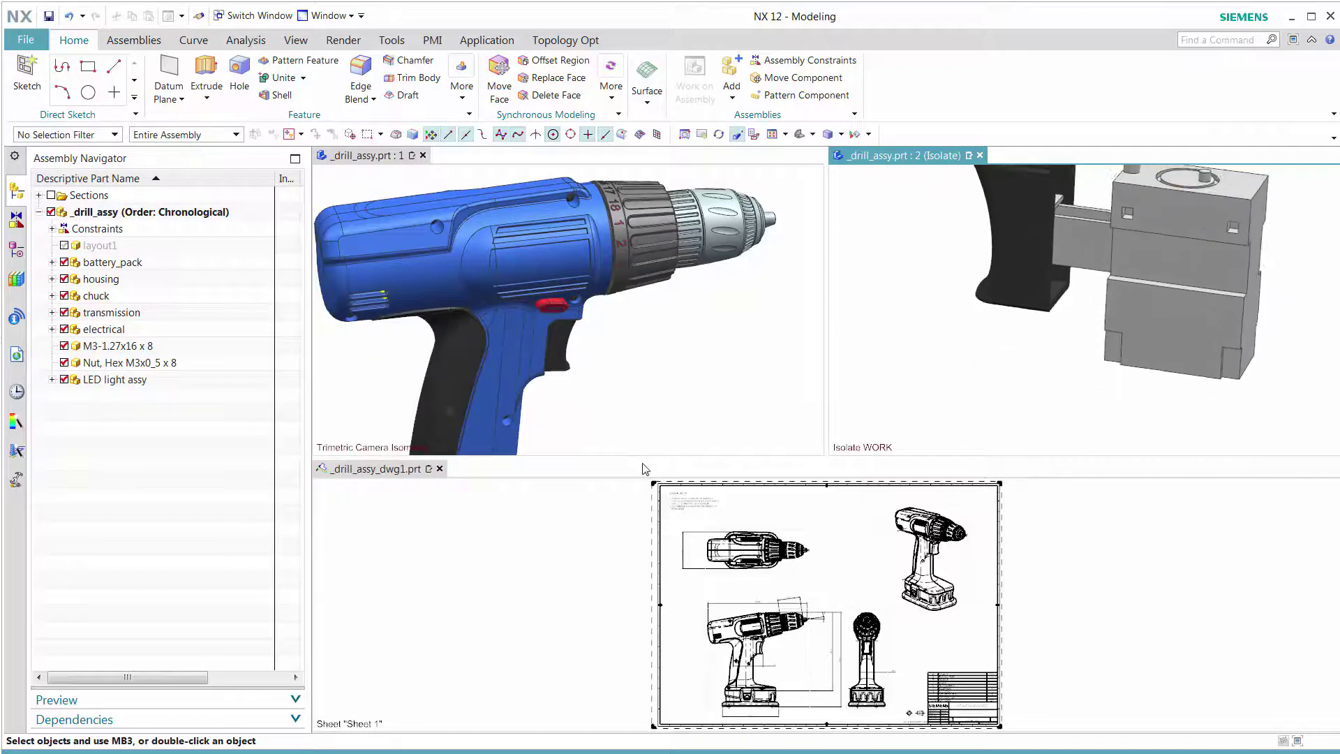
pyautogui.scroll(8, 720, 582)
pyautogui.scroll(6, 719, 581)
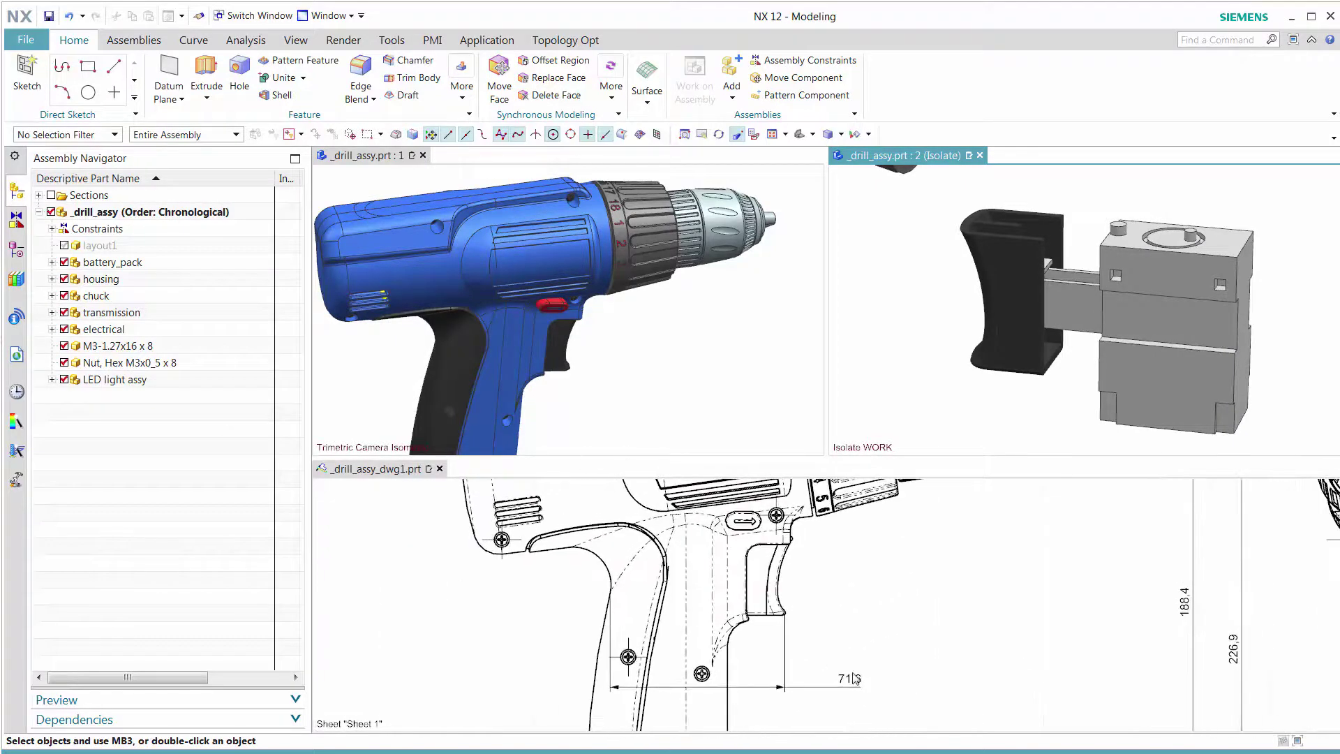
pyautogui.scroll(-4, 982, 644)
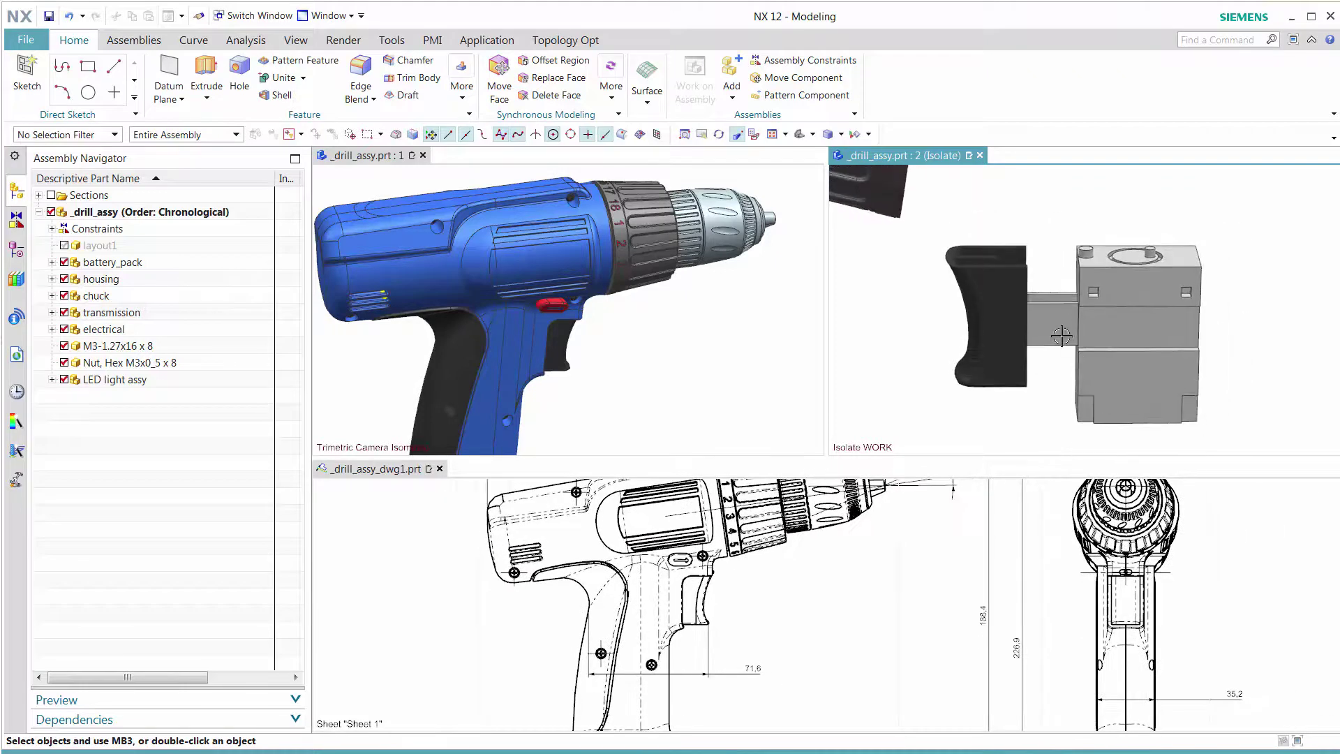
# Step: Make the trigger switch the work part and select all faces of its black finger trigger for Move Face
pyautogui.click(963, 307)
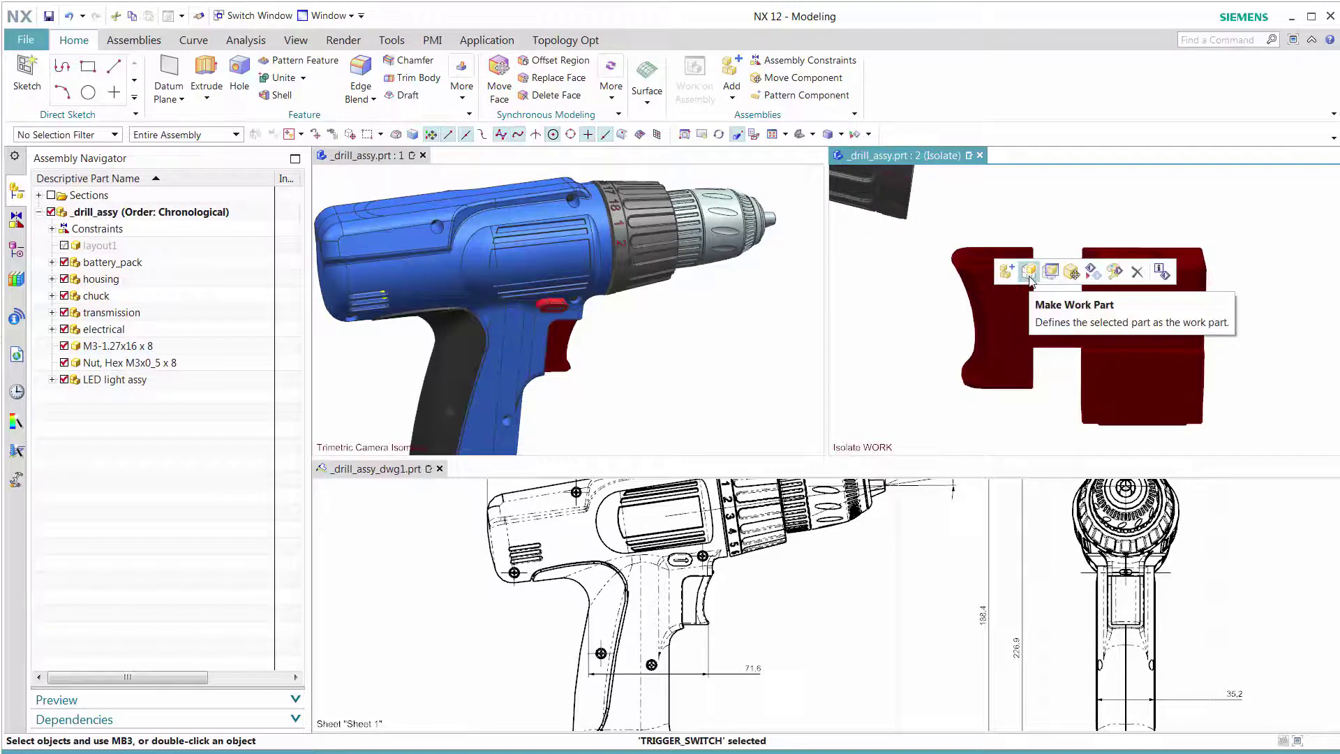
pyautogui.click(1029, 272)
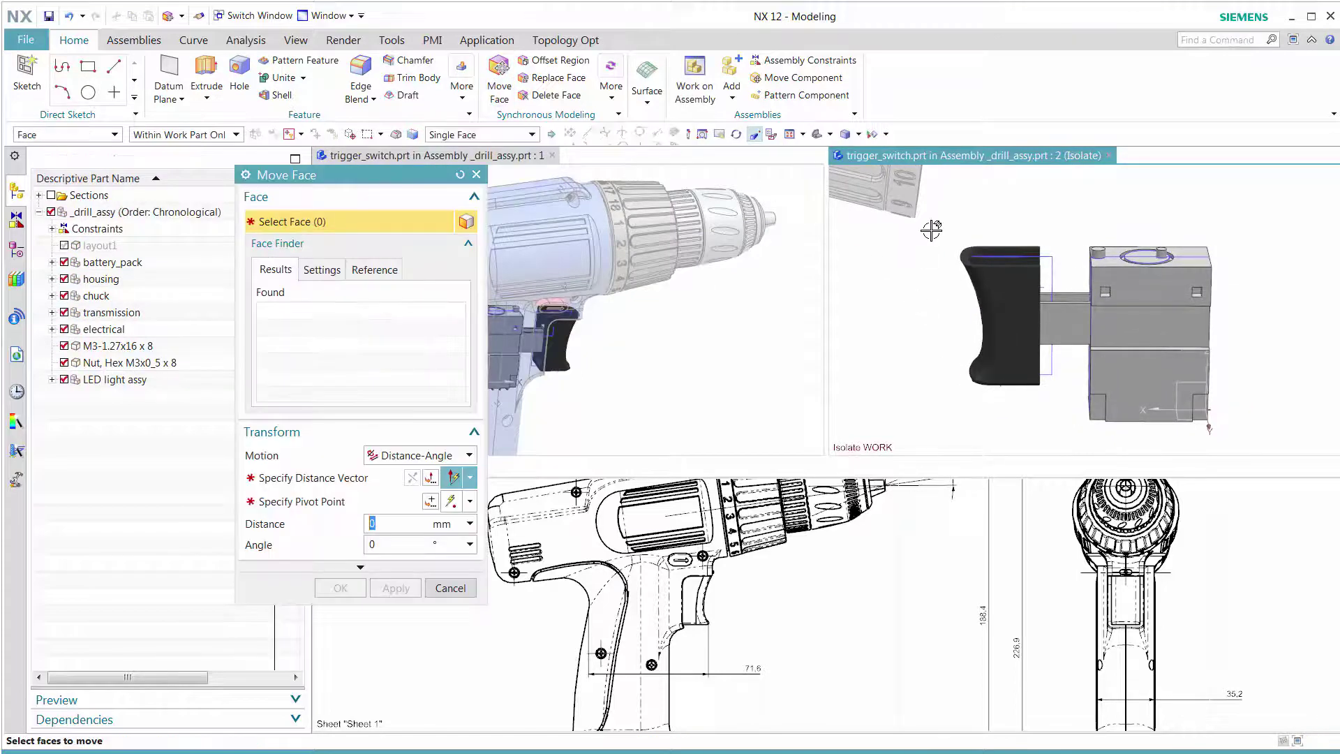
pyautogui.moveTo(935, 230); pyautogui.dragTo(1073, 422)
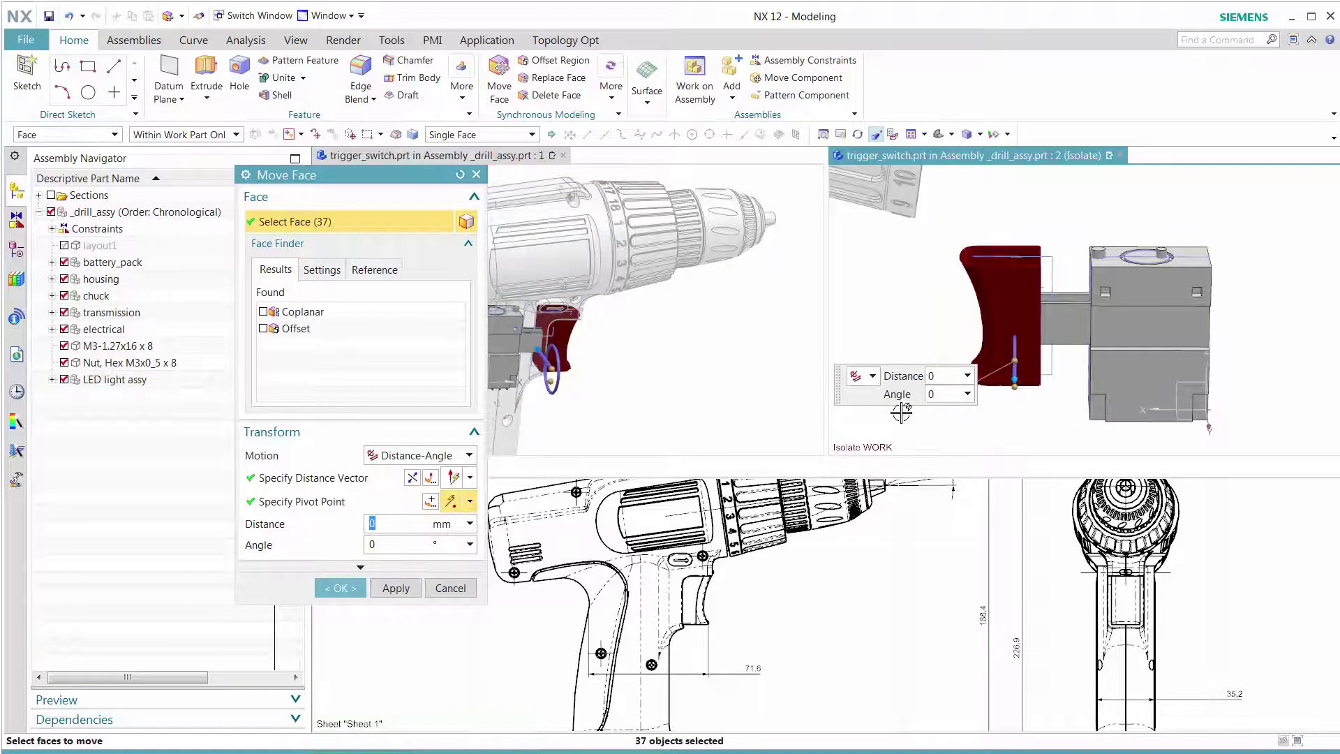
# Step: Move the selected trigger faces 1.6 mm horizontally toward the grey switch body
pyautogui.click(363, 476)
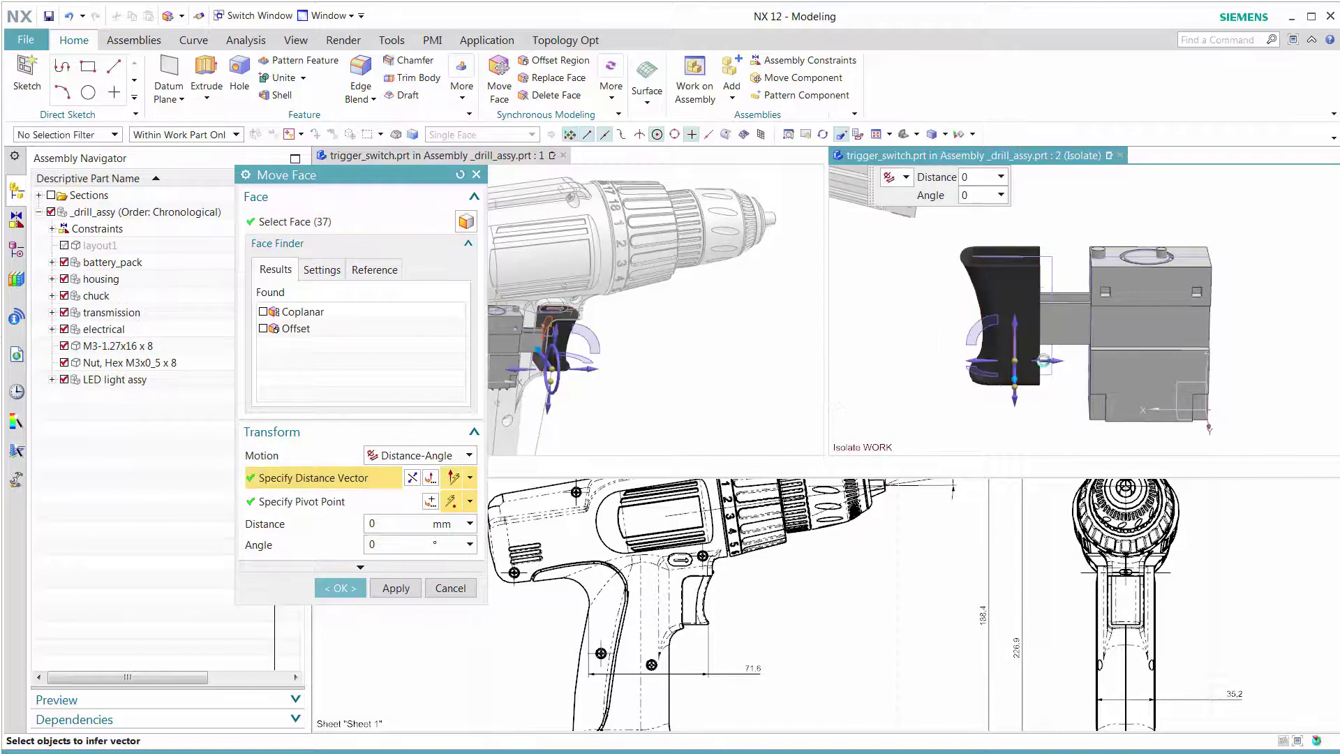
pyautogui.click(1047, 359)
pyautogui.write('1')
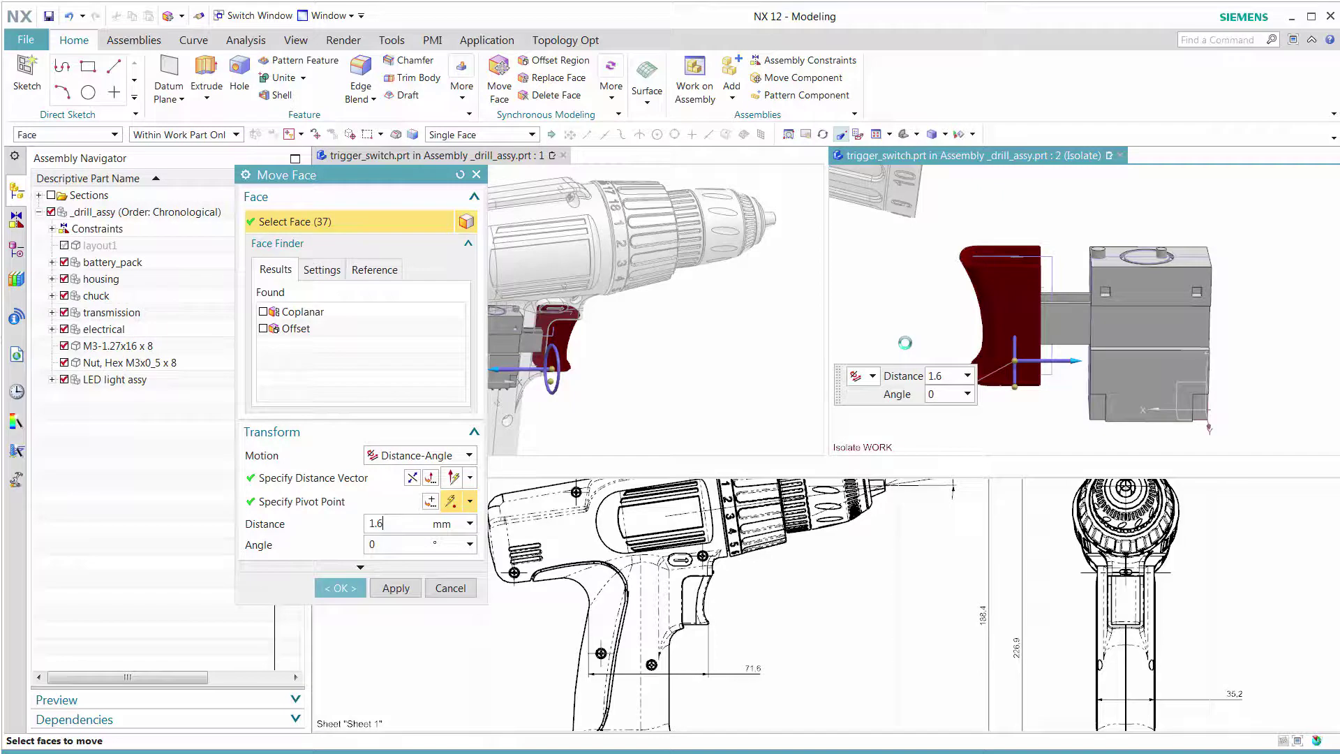
pyautogui.write('.6')
pyautogui.press('Return')
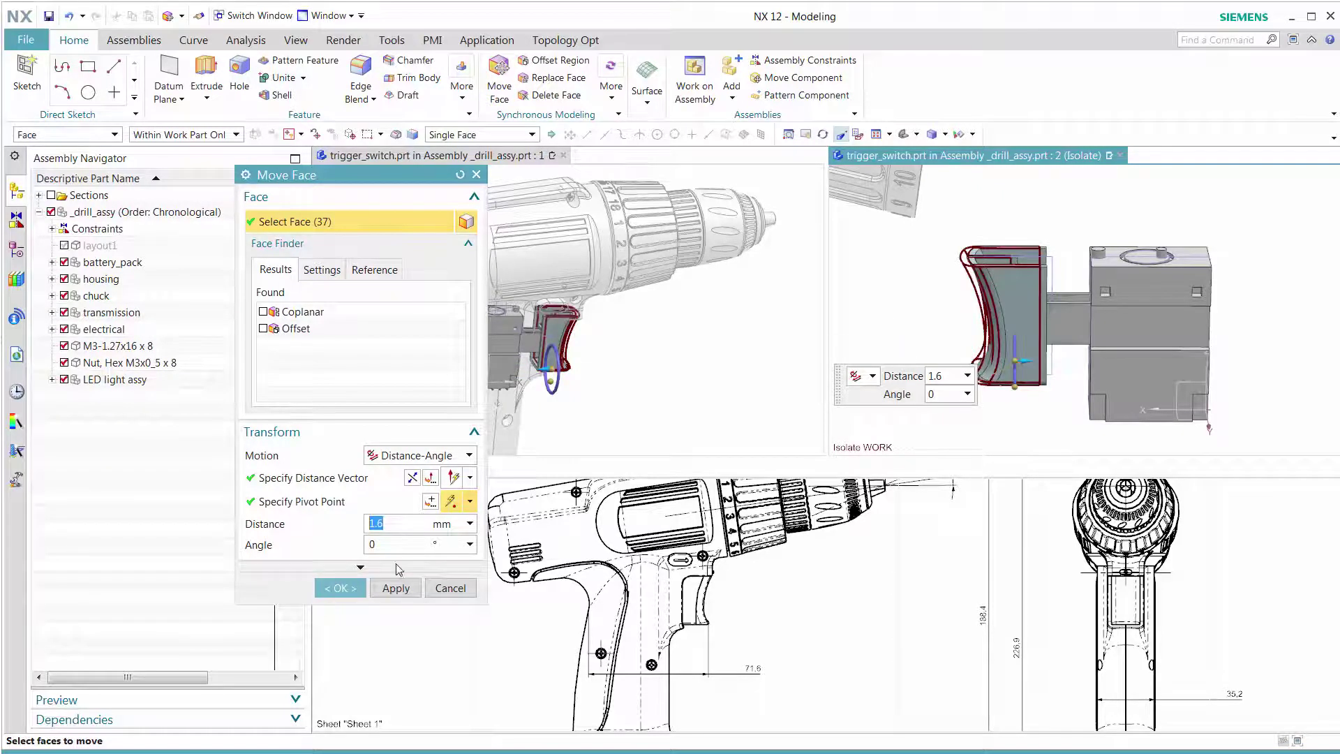
pyautogui.click(342, 590)
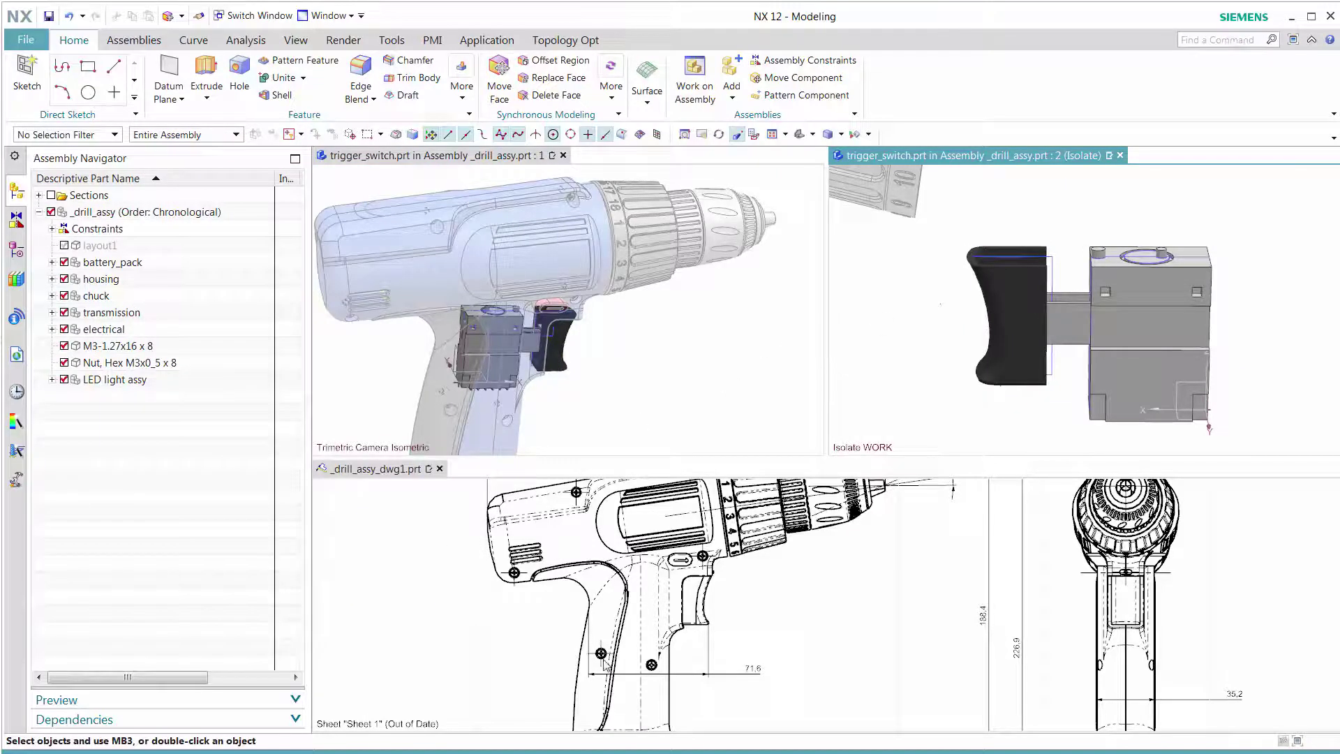
# Step: Activate the drill drawing, update its out-of-date views, and check the handle-to-trigger dimension in the side view
pyautogui.click(408, 658)
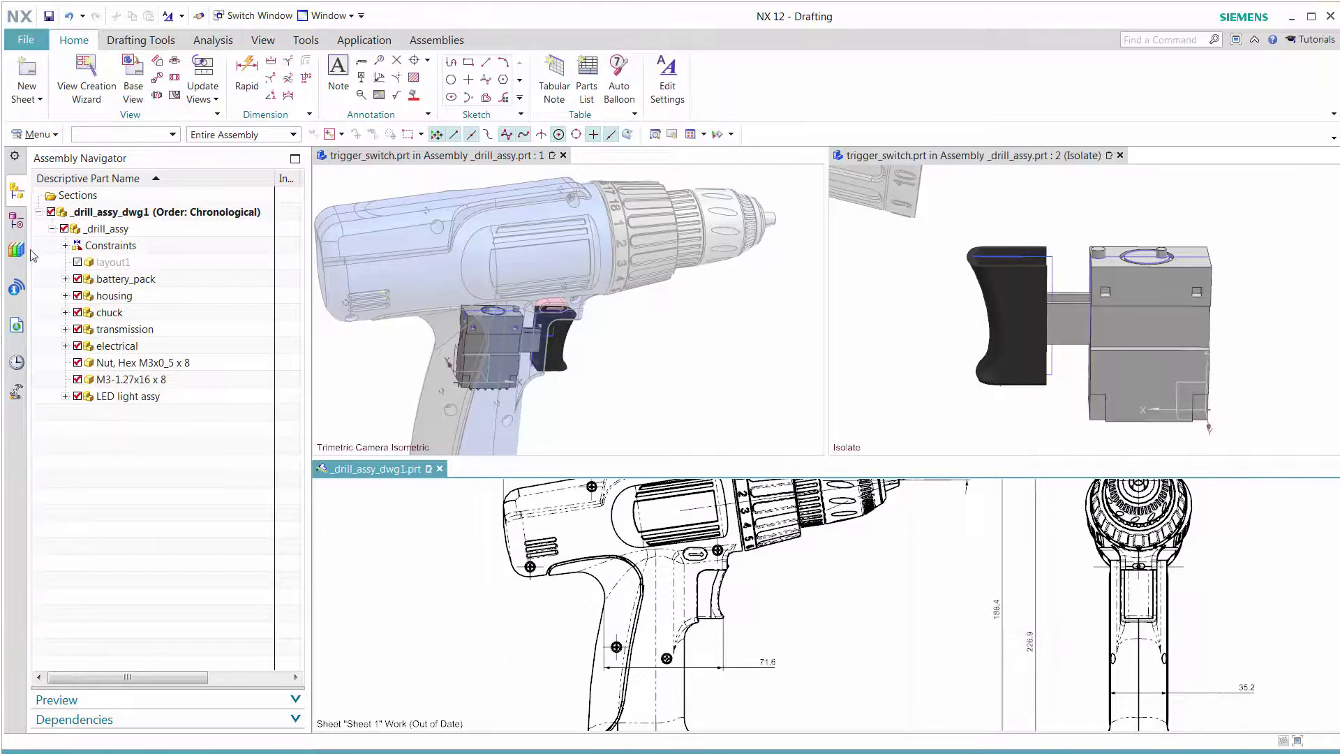
pyautogui.click(17, 222)
pyautogui.click(51, 195)
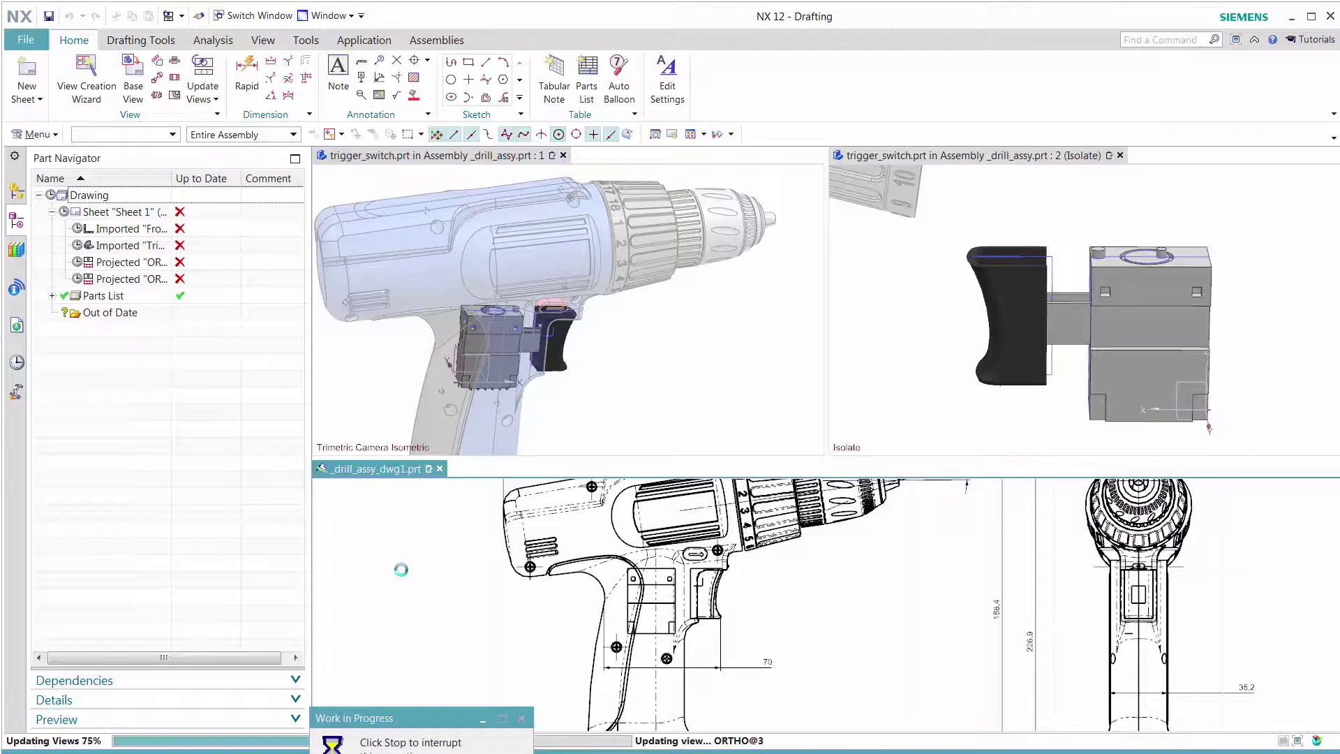
pyautogui.scroll(3, 401, 569)
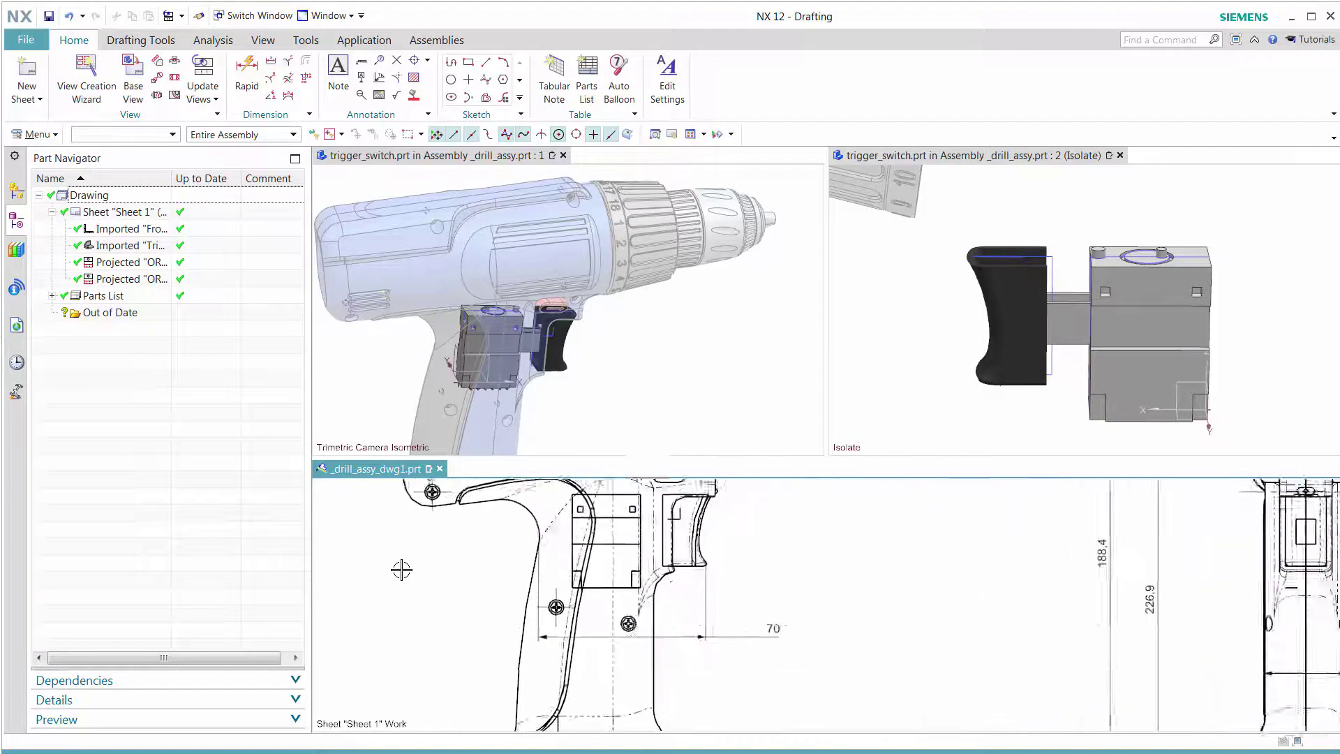
# Step: Zoom out the isolated trigger switch view and fit the whole drawing sheet in its window
pyautogui.scroll(-3, 402, 569)
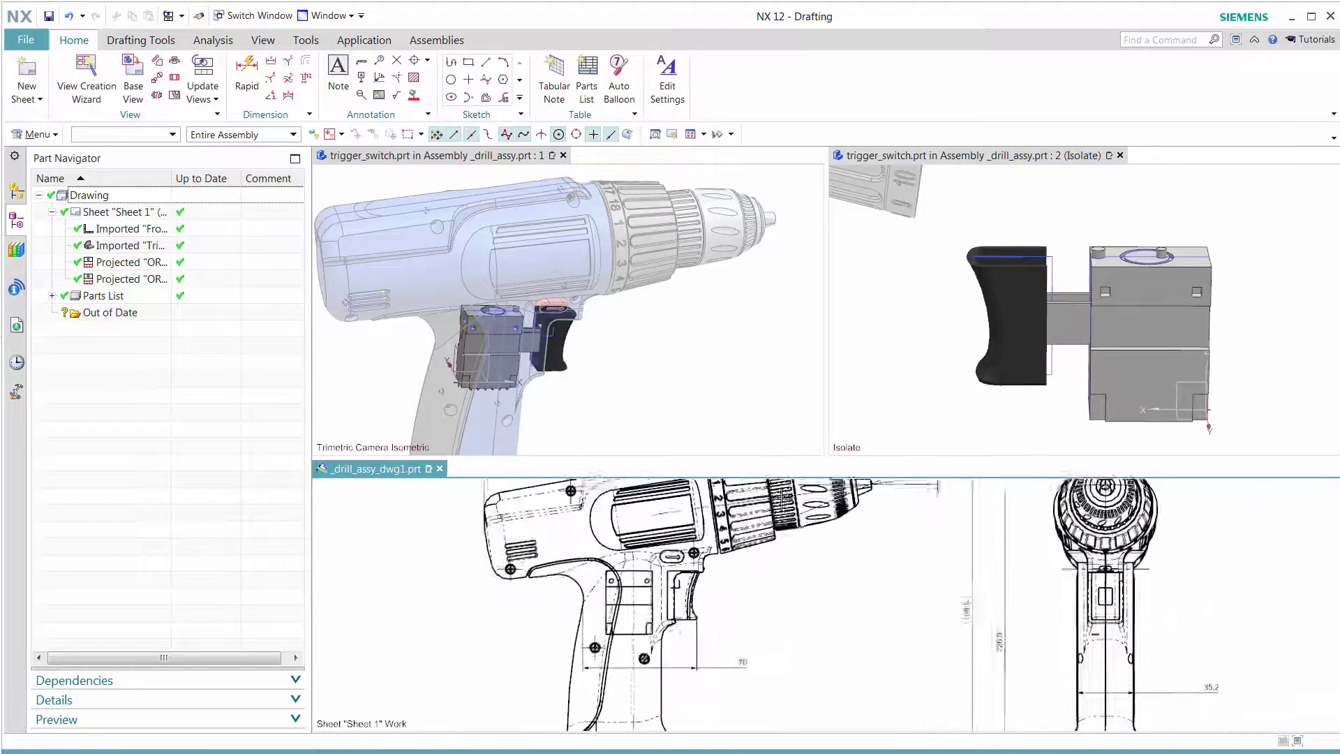
pyautogui.scroll(-2, 655, 698)
pyautogui.scroll(-3, 876, 379)
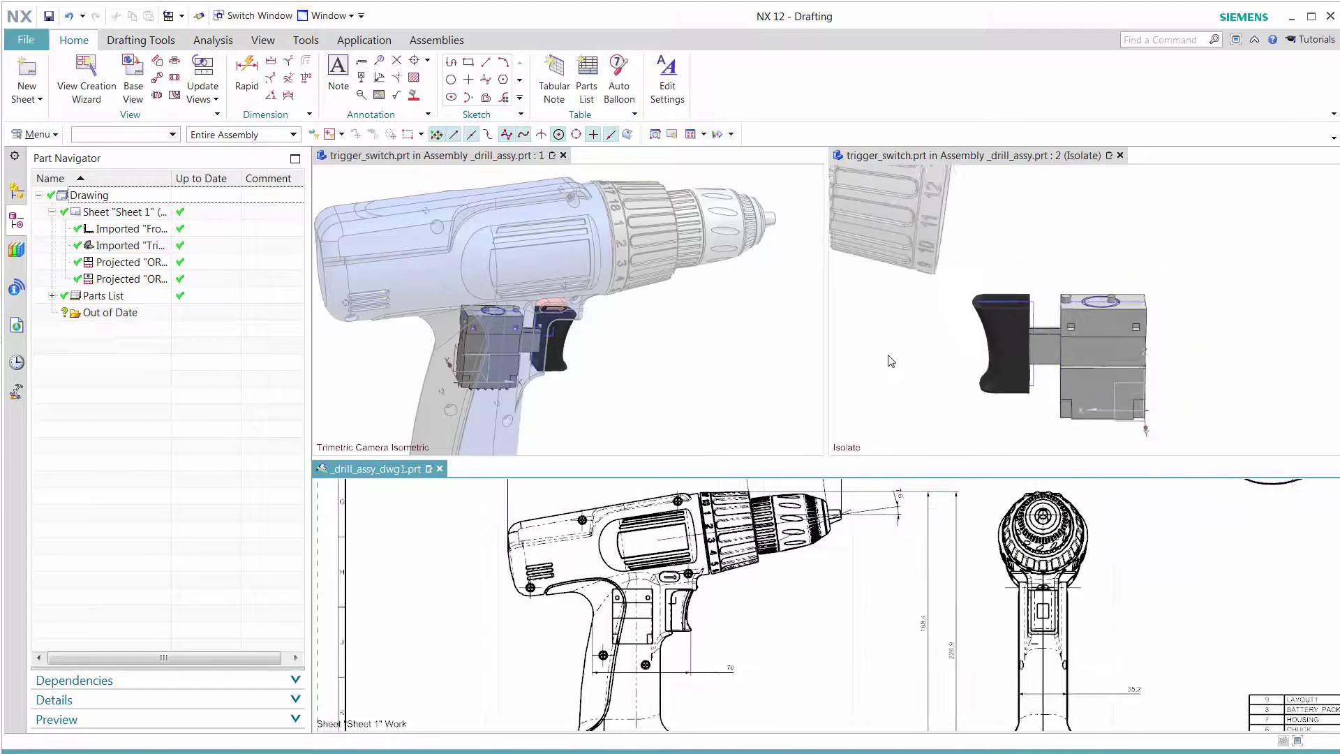
pyautogui.scroll(-2, 885, 377)
pyautogui.hotkey('ctrl', 'f')
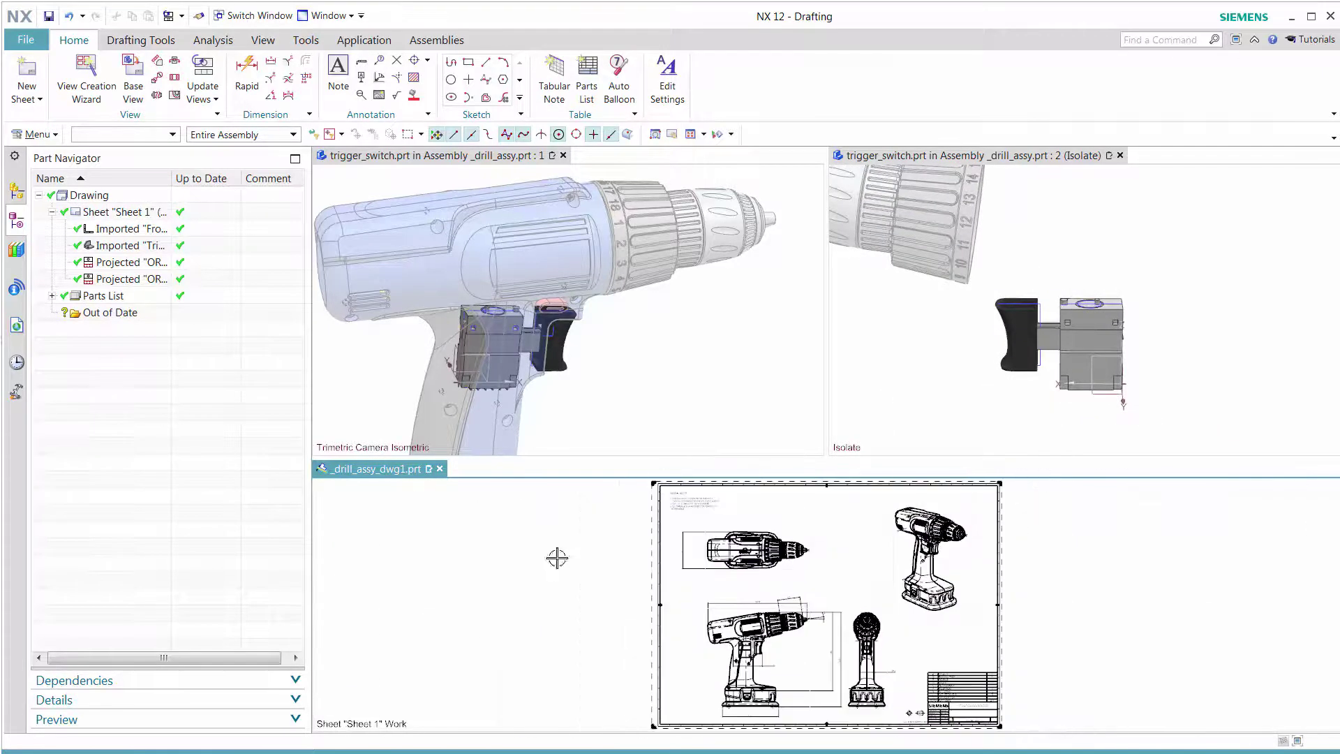